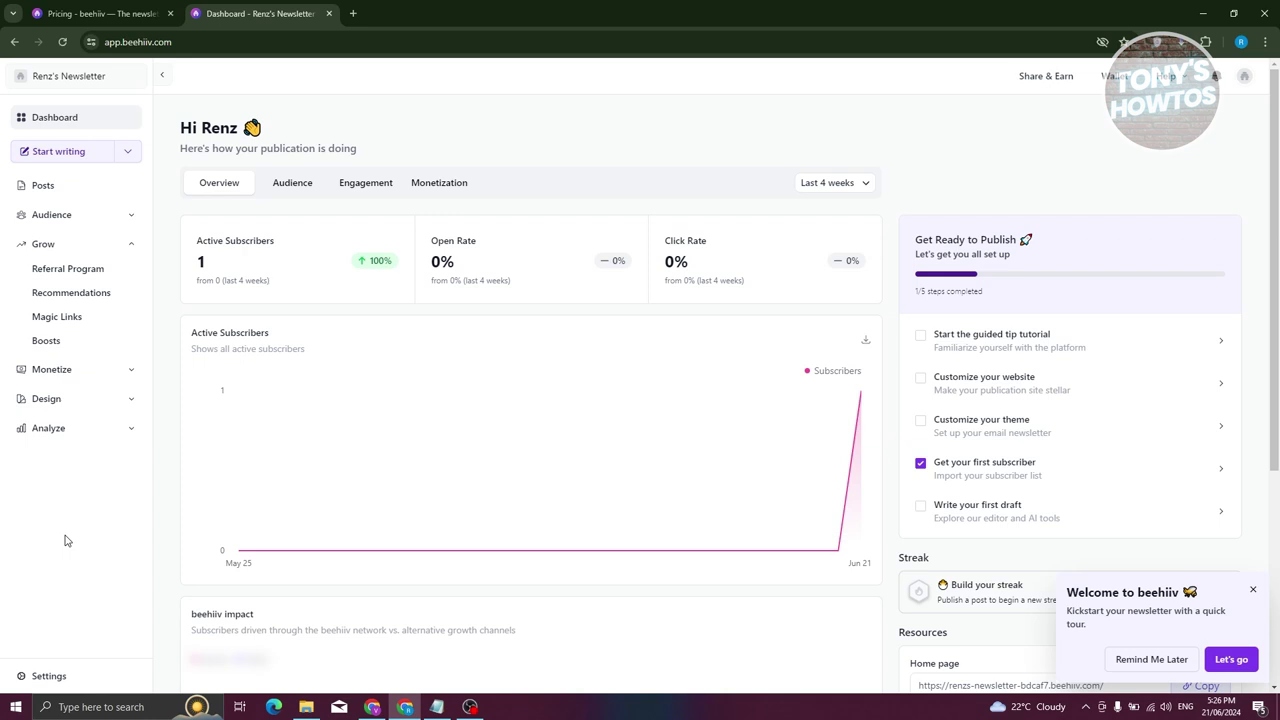
Close the Pricing tab and go to the Referral Program overview
left_click(170, 13)
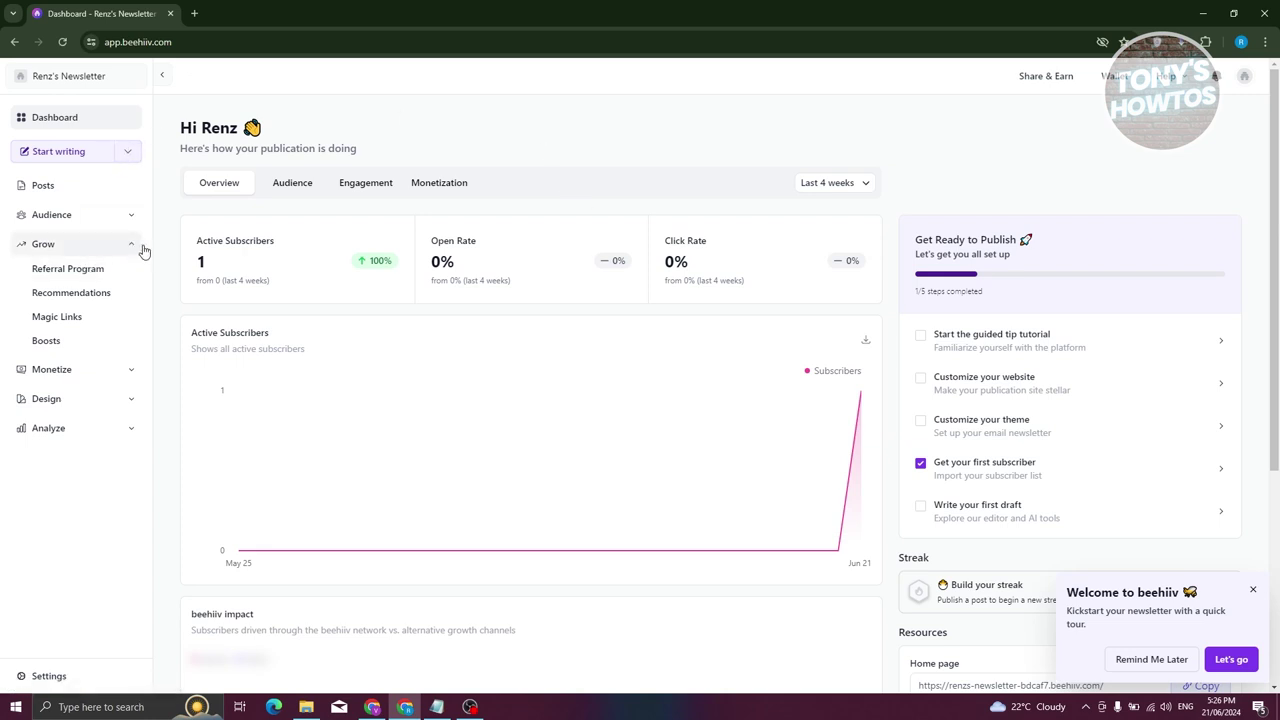
left_click(84, 276)
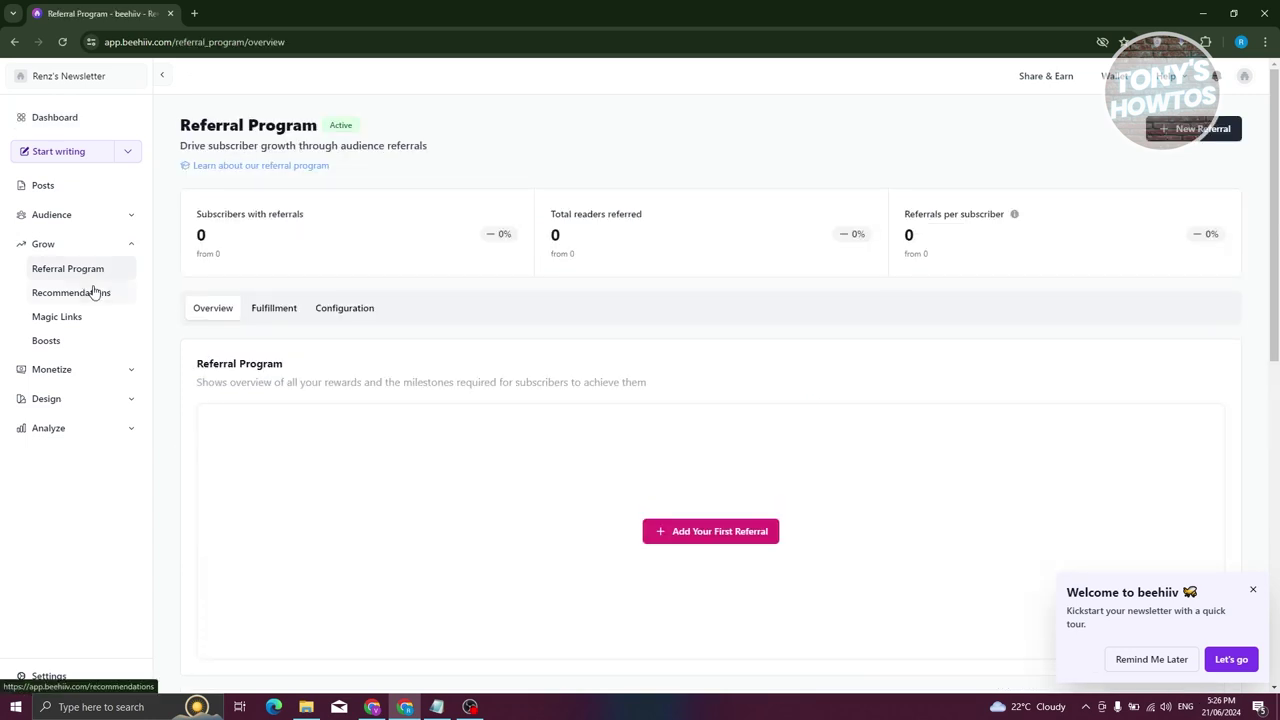
Start a new referral reward, dismissing the welcome tour popup along the way
scroll(635, 488, "down", 1)
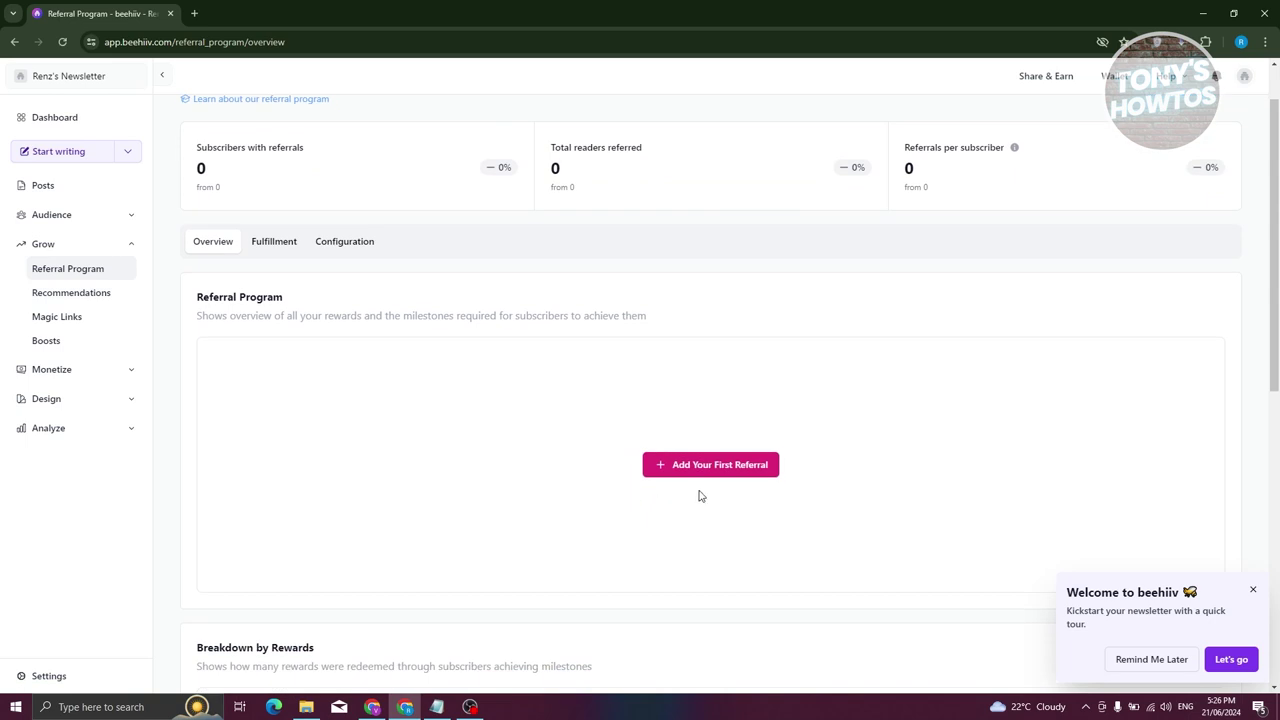
scroll(740, 483, "up", 1)
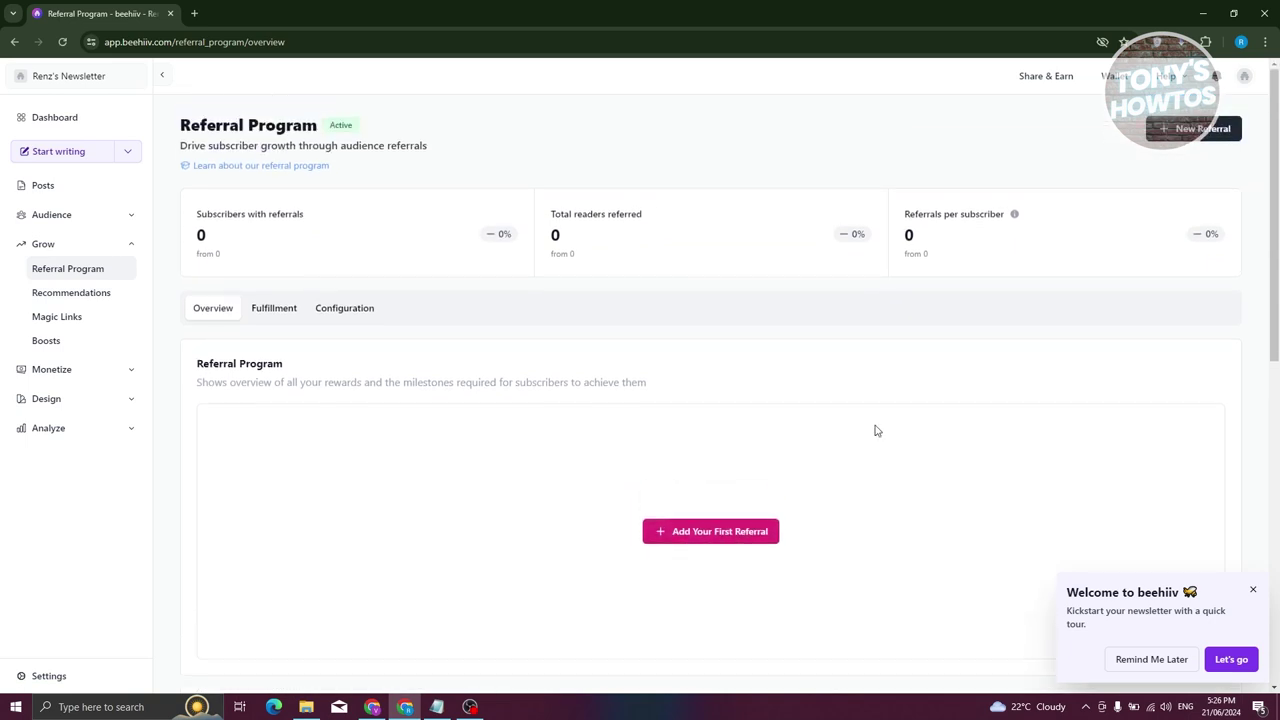
left_click(1216, 141)
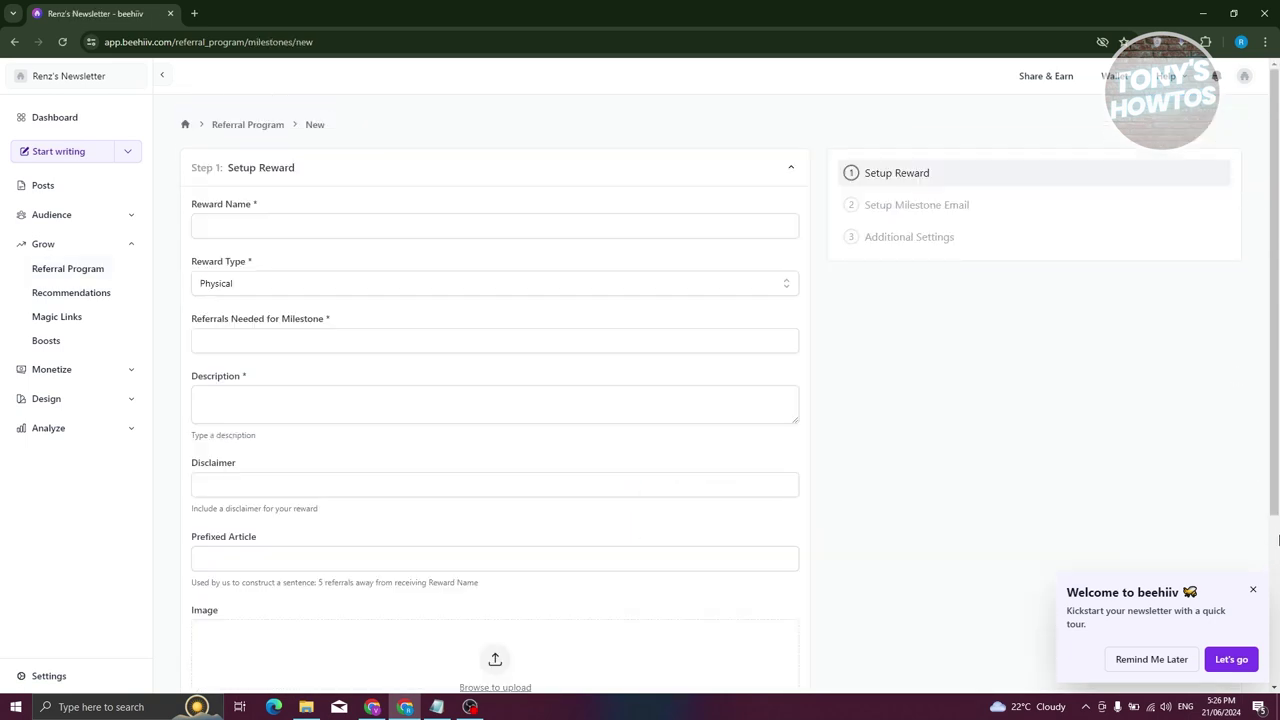
left_click(1252, 590)
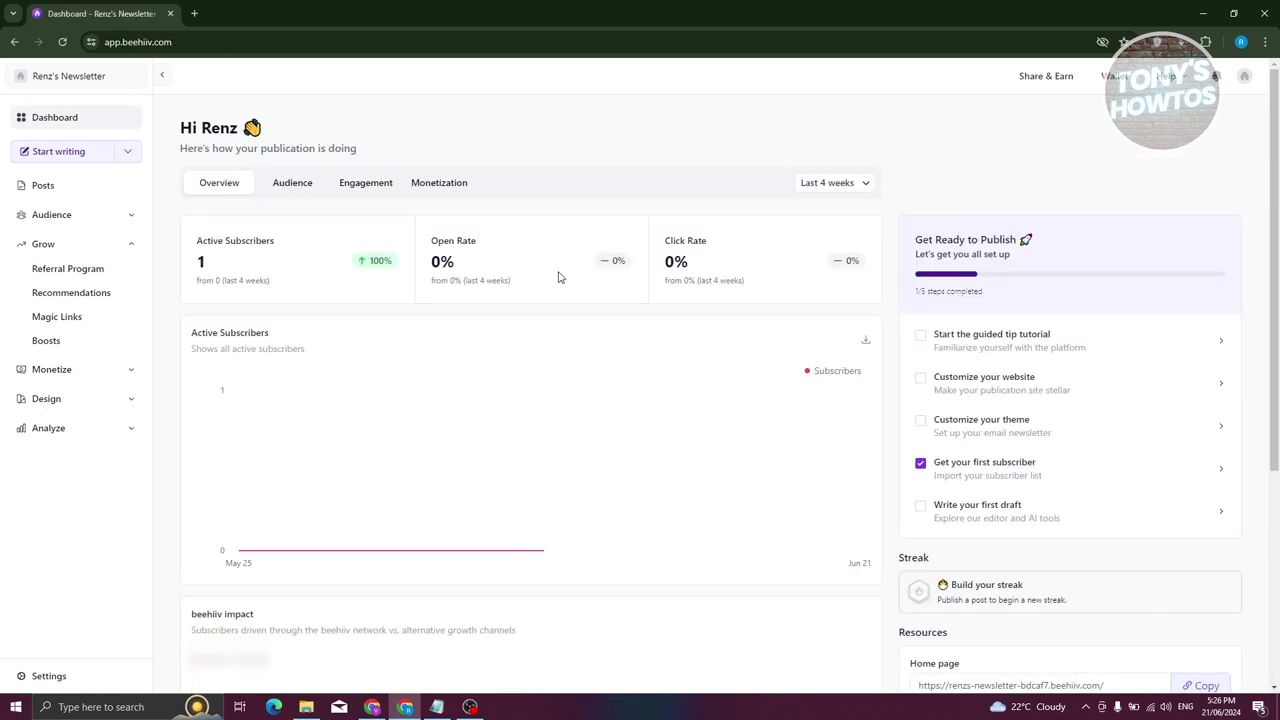
left_click(95, 268)
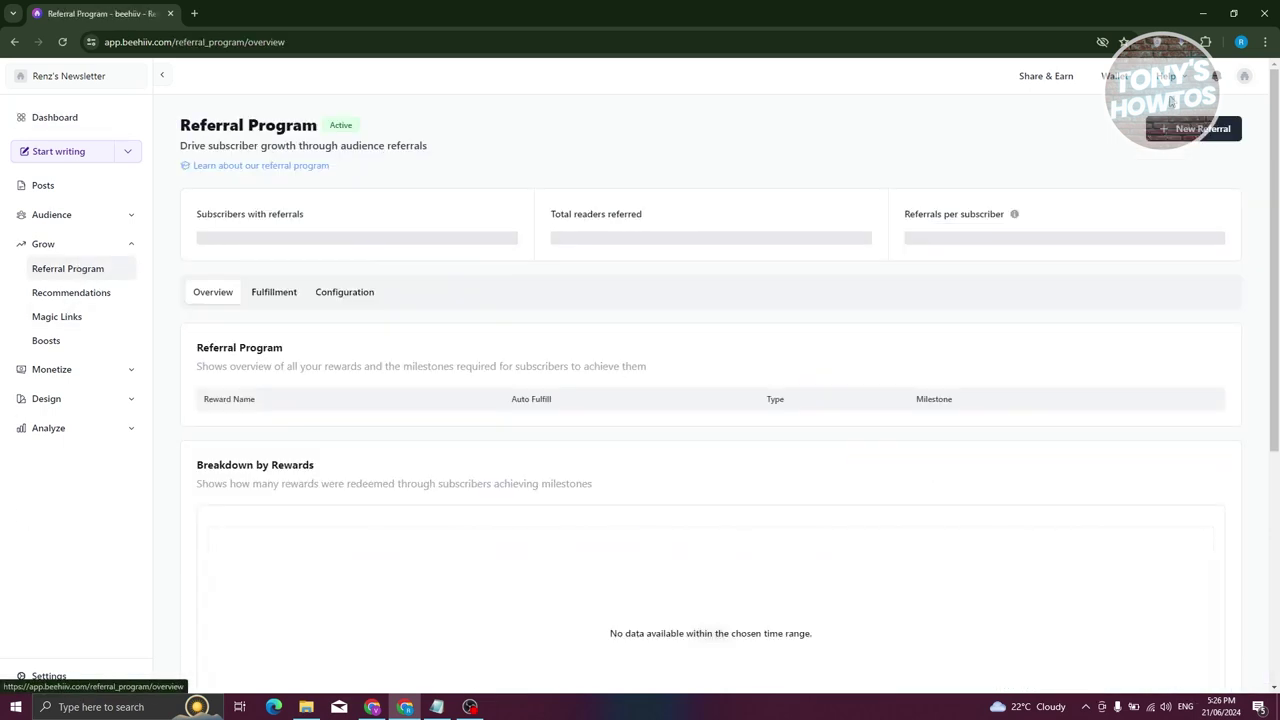
left_click(1200, 130)
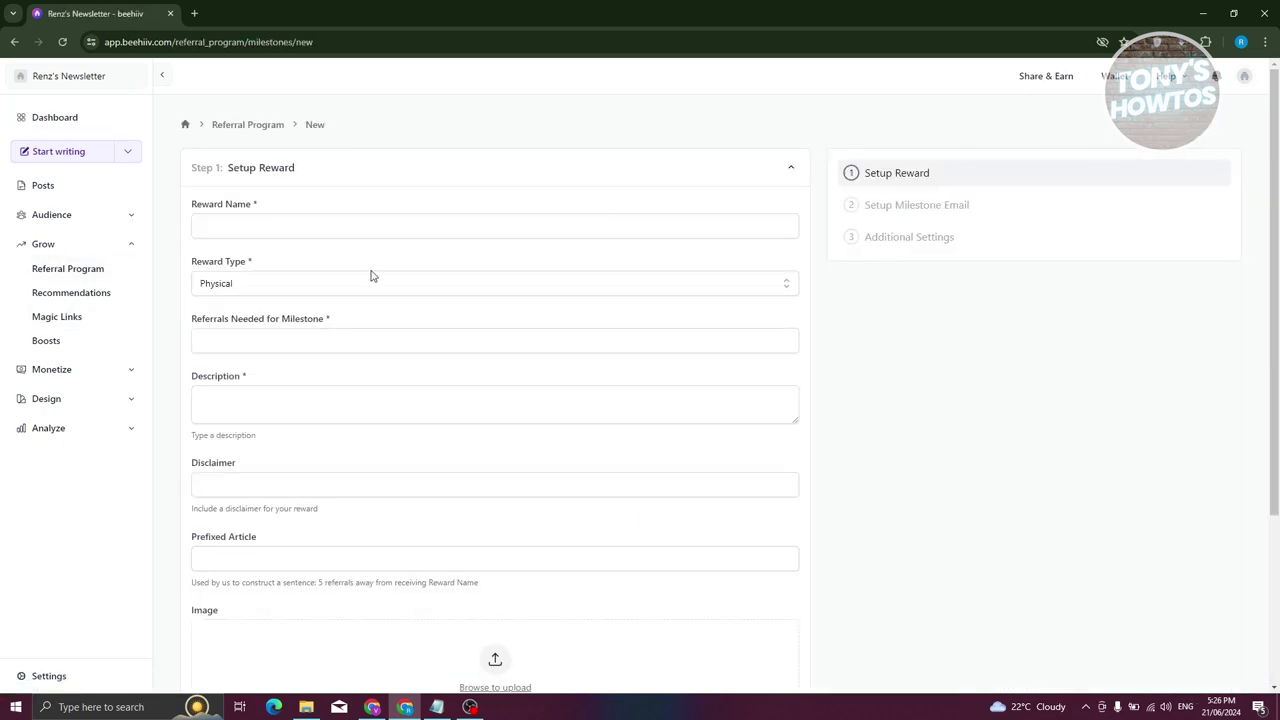
Name the reward 'Reward 1', set its type to Promo Code, and require 5 referrals
left_click(248, 224)
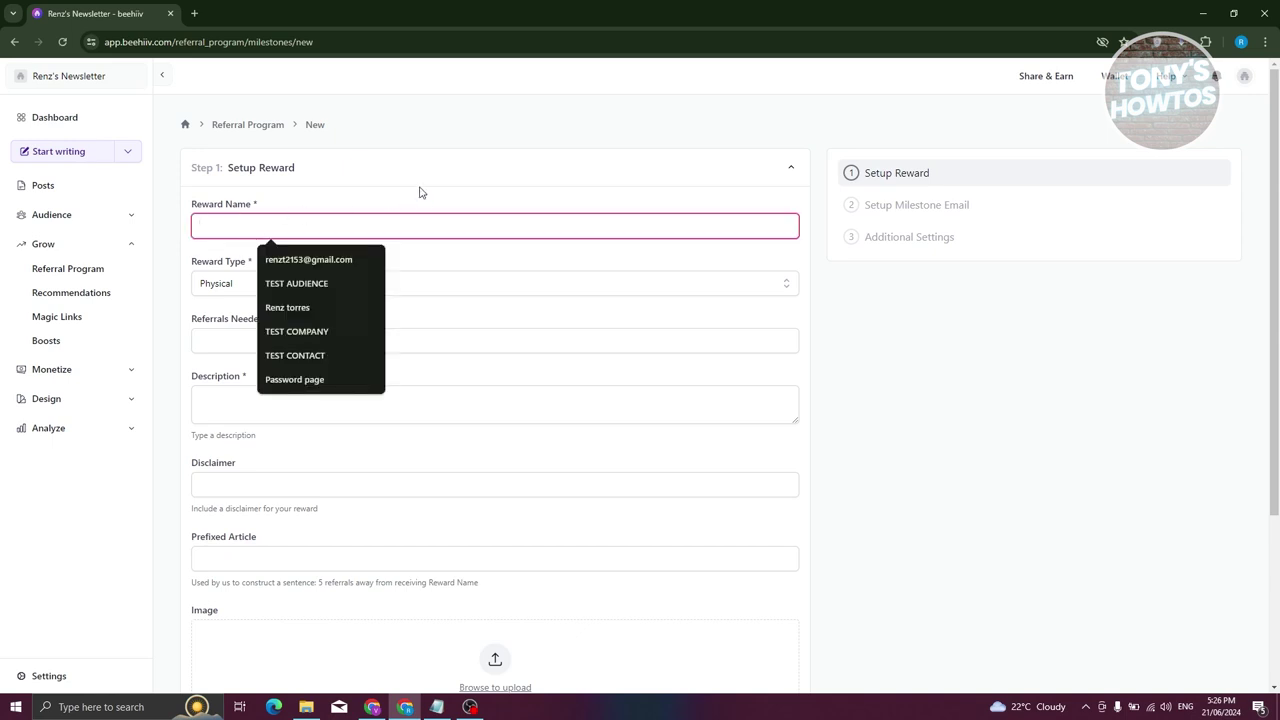
type("Reward 1")
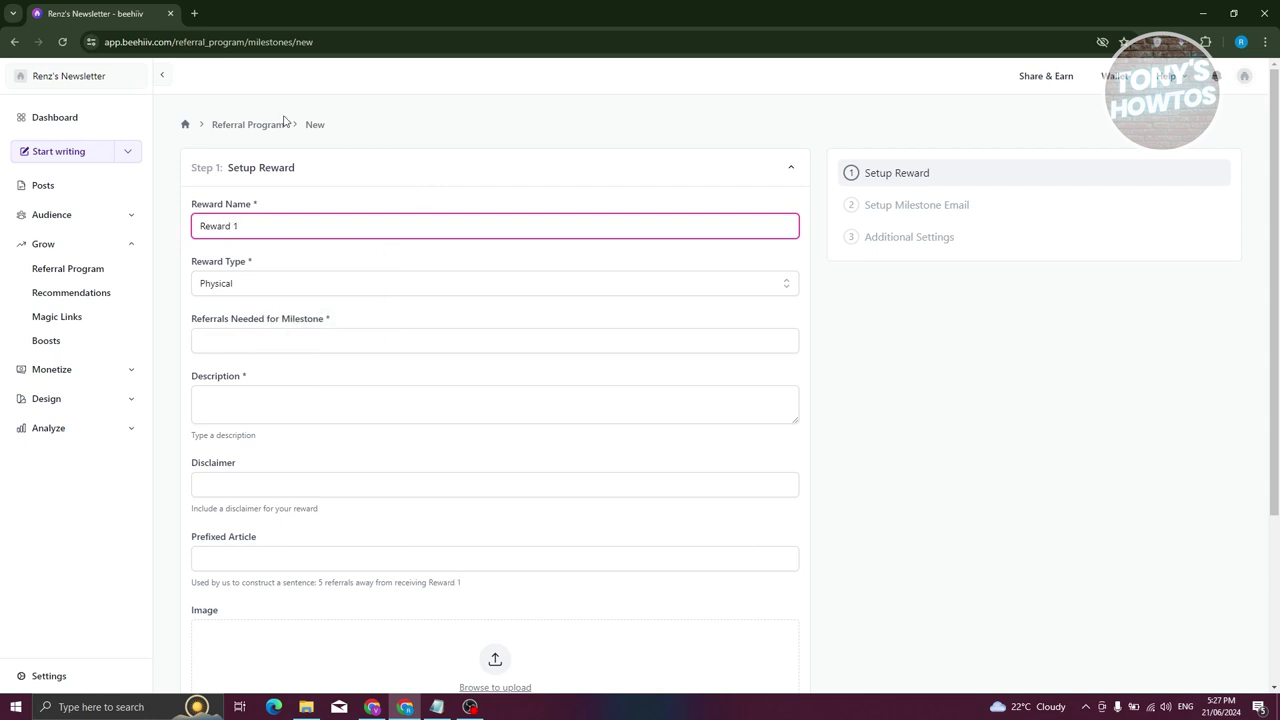
left_click(271, 288)
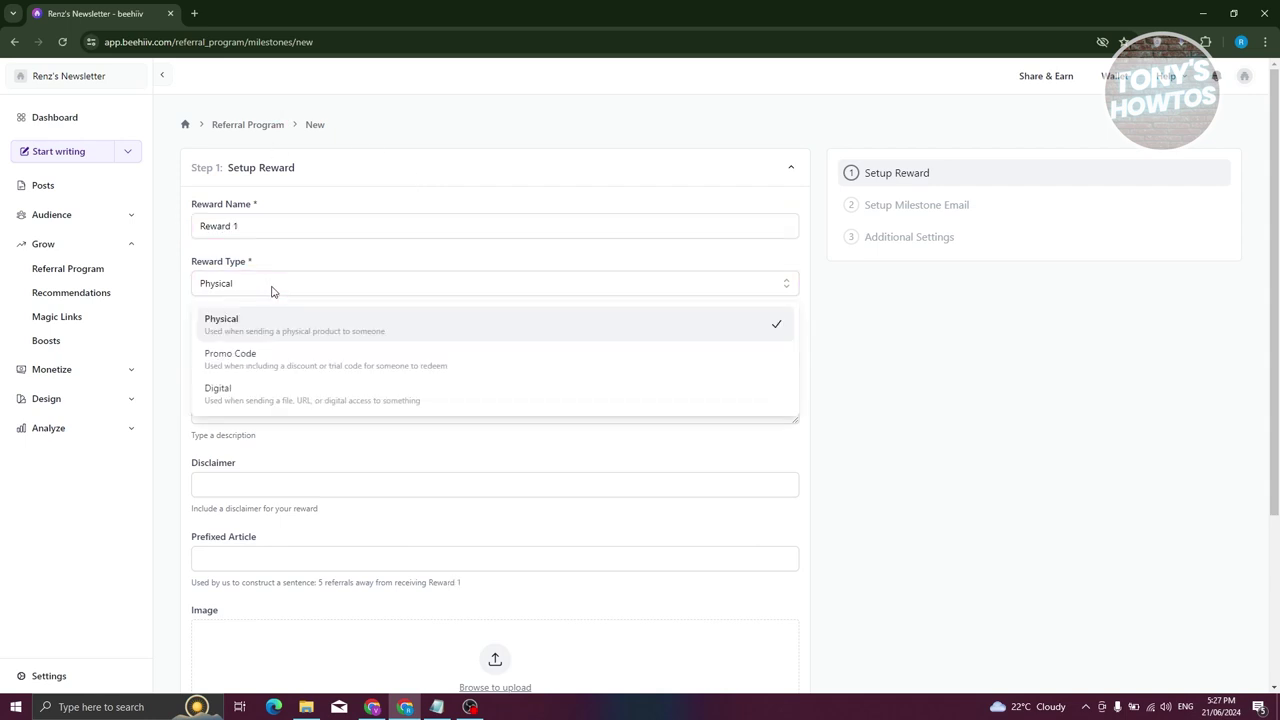
left_click(326, 402)
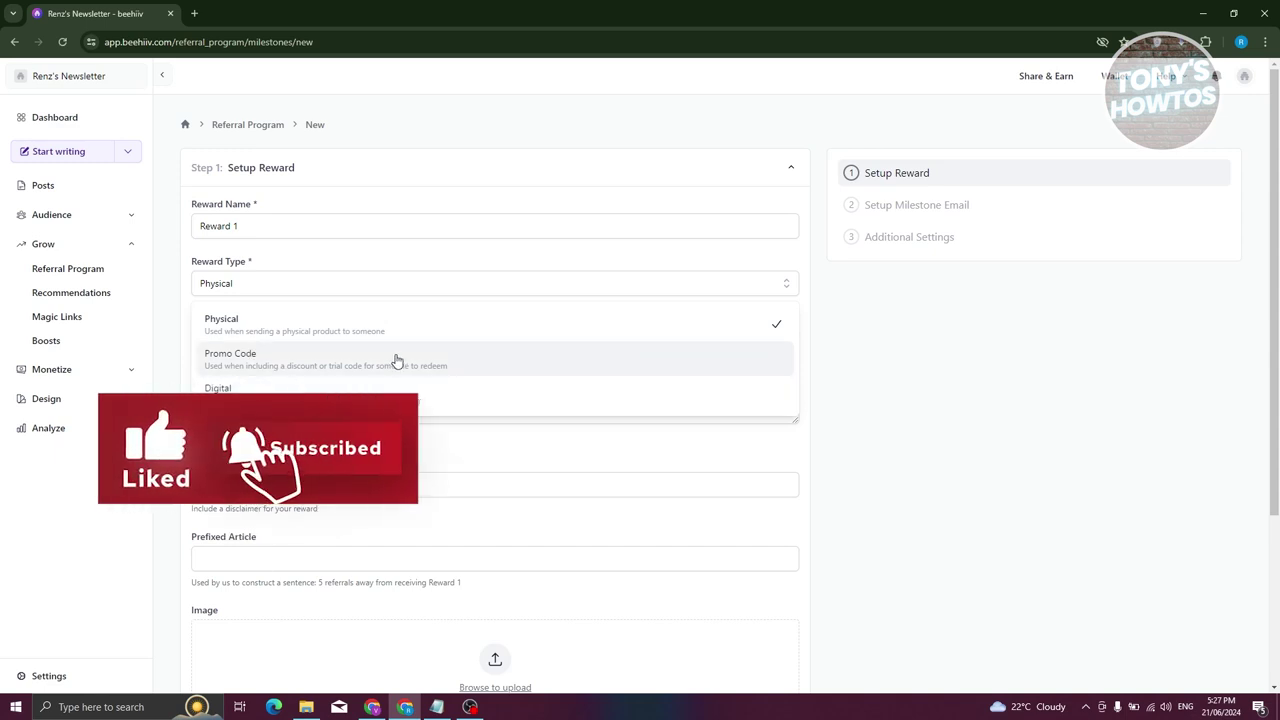
left_click(293, 367)
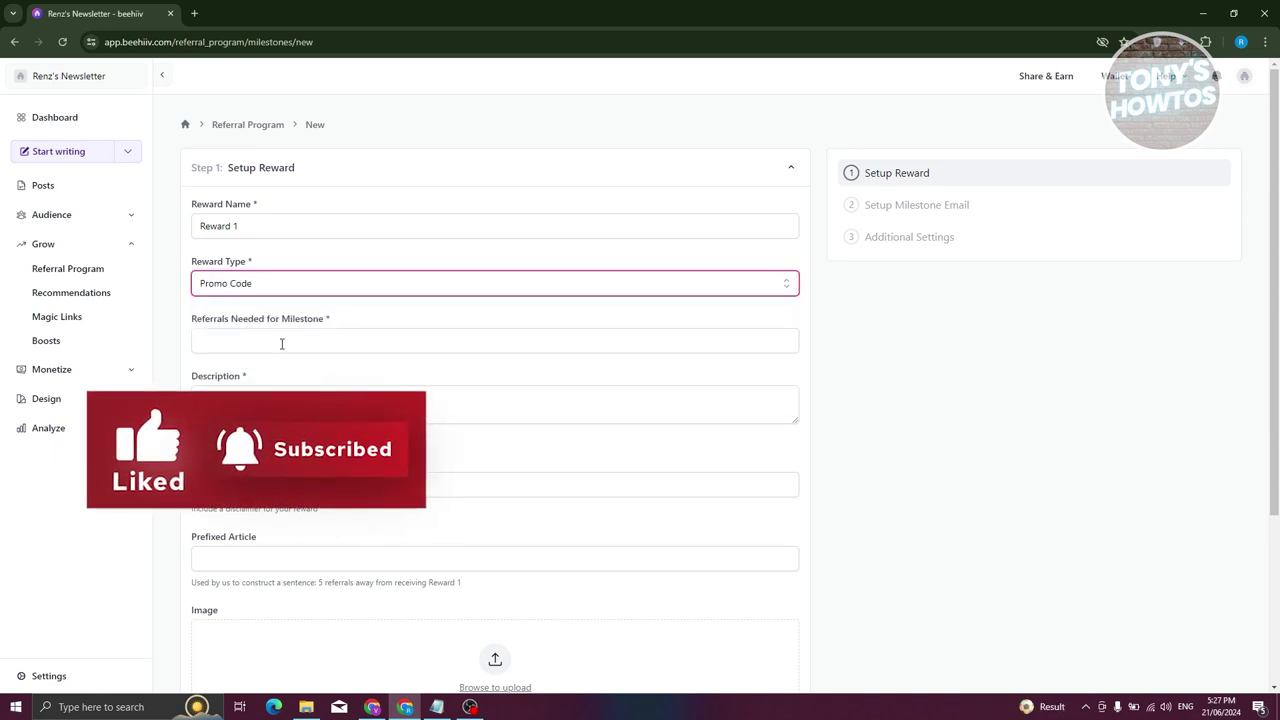
left_click(281, 343)
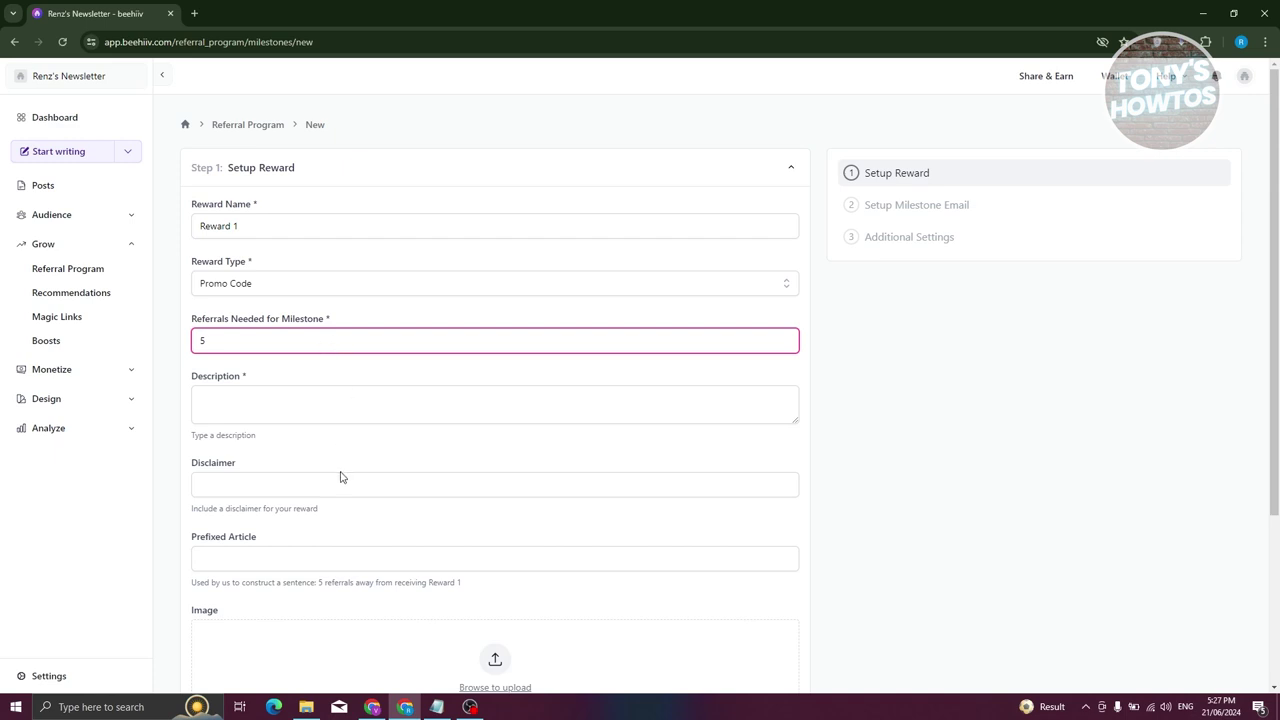
scroll(320, 440, "down", 3)
Enter the reward description 'milestone 1 gives you this reward'
left_click(278, 196)
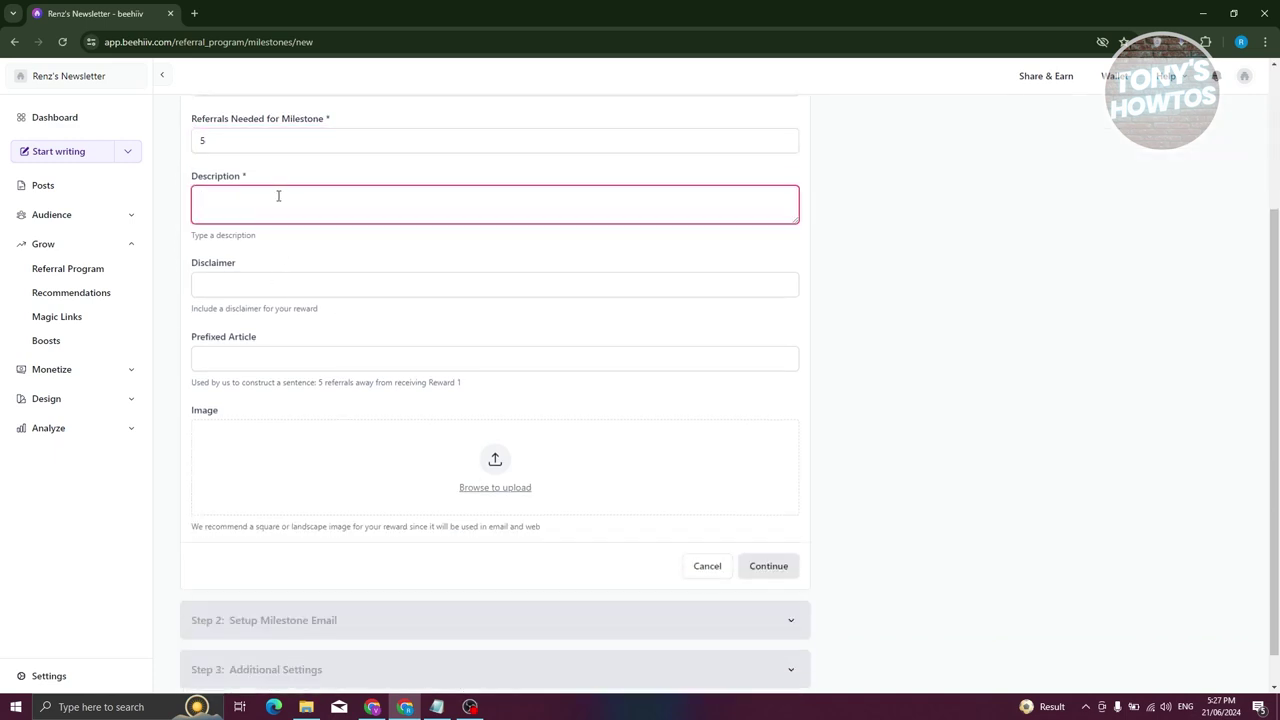
type("milestone 1")
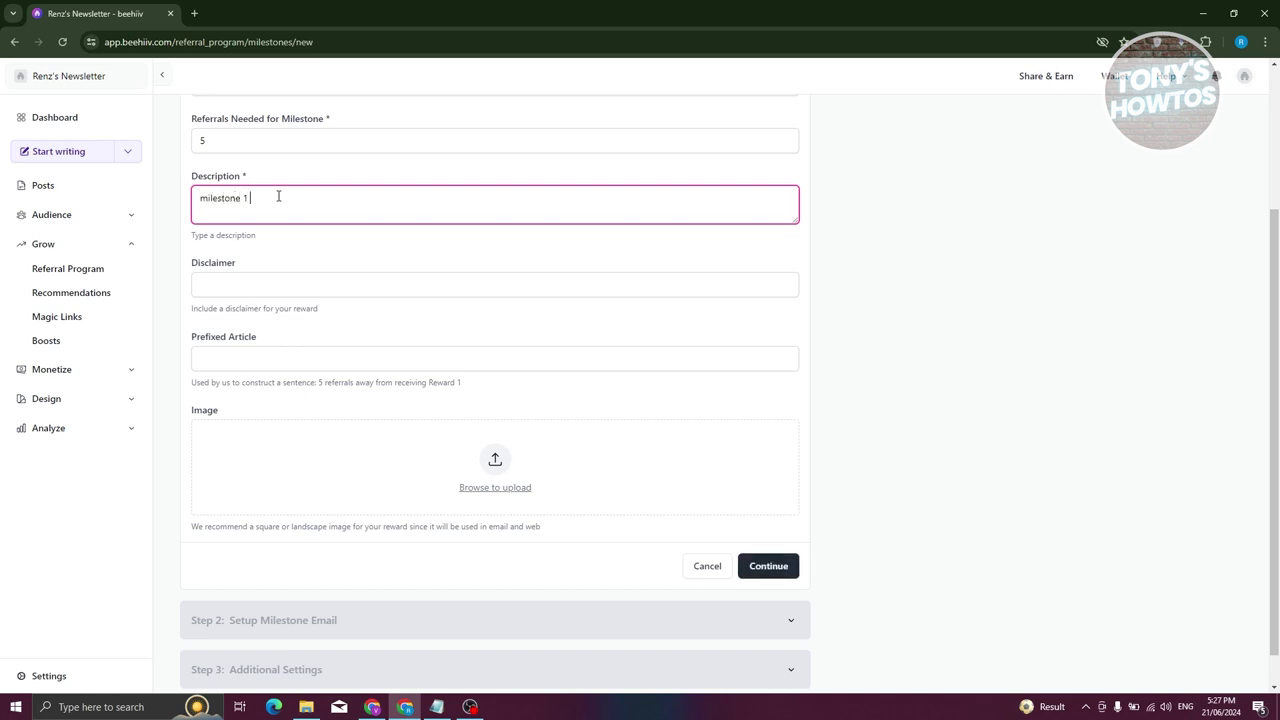
type(" gives you this reward")
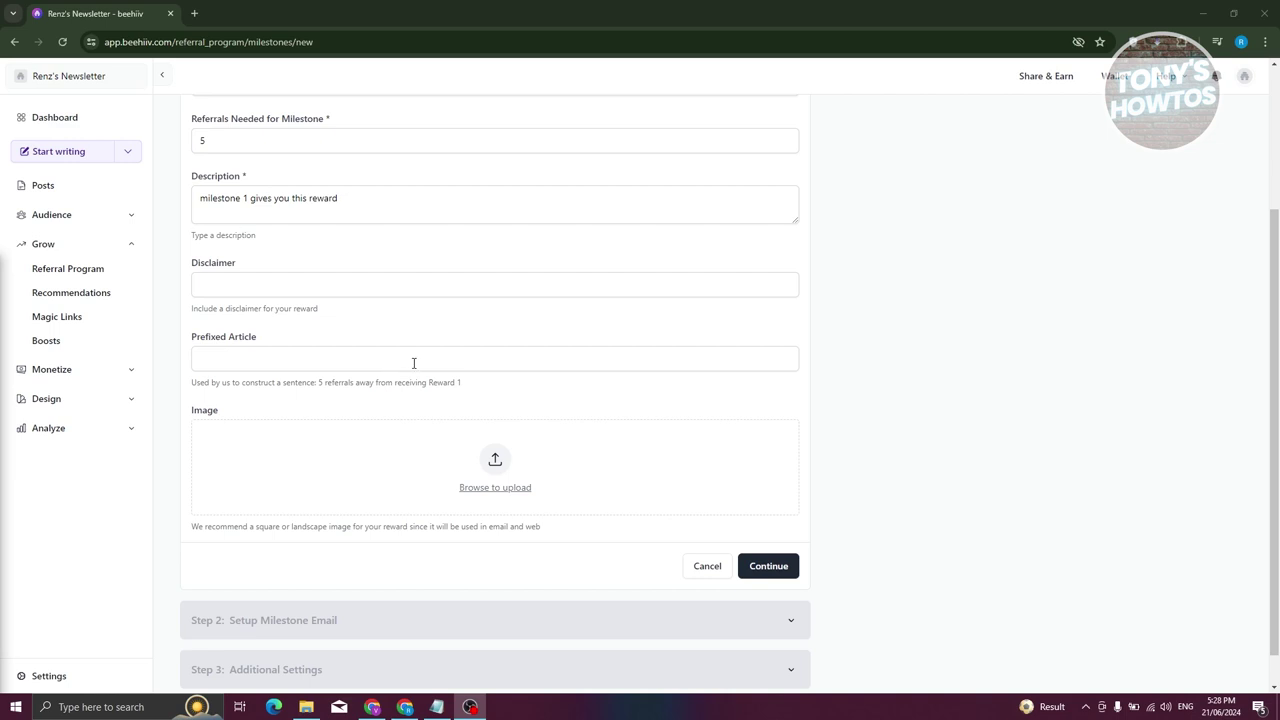
left_click(413, 363)
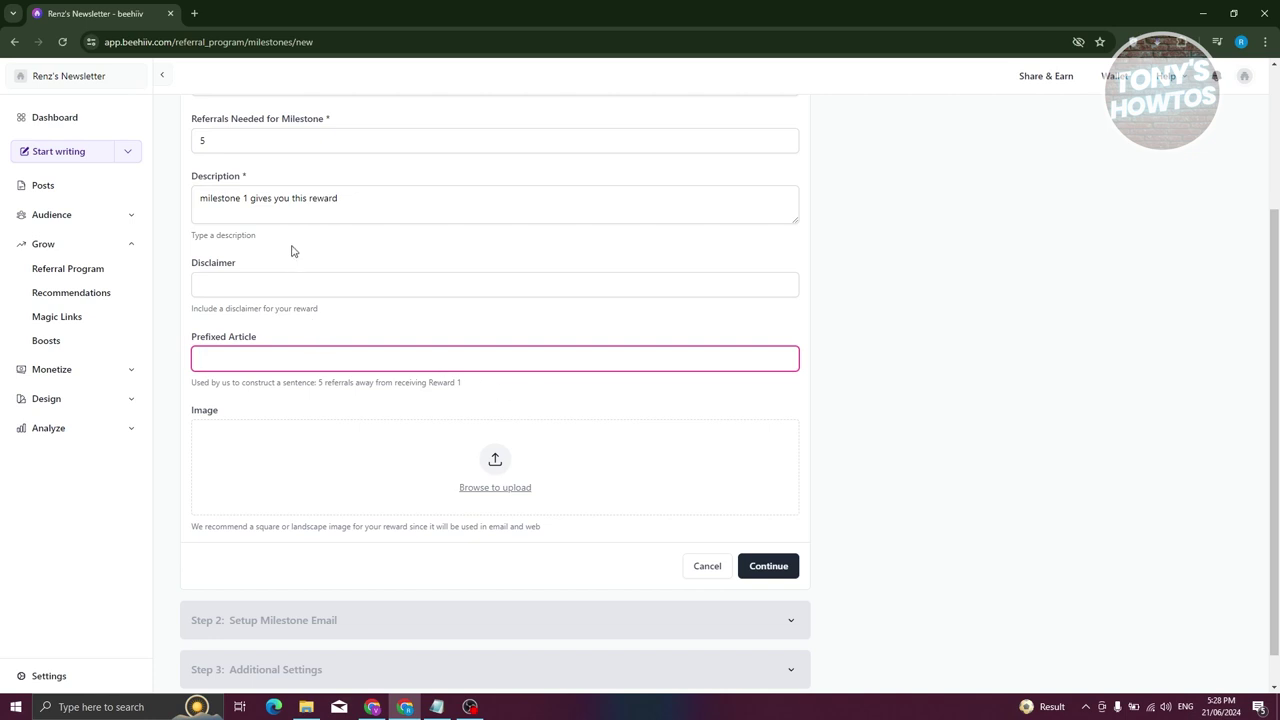
scroll(320, 425, "down", 1)
left_click(507, 468)
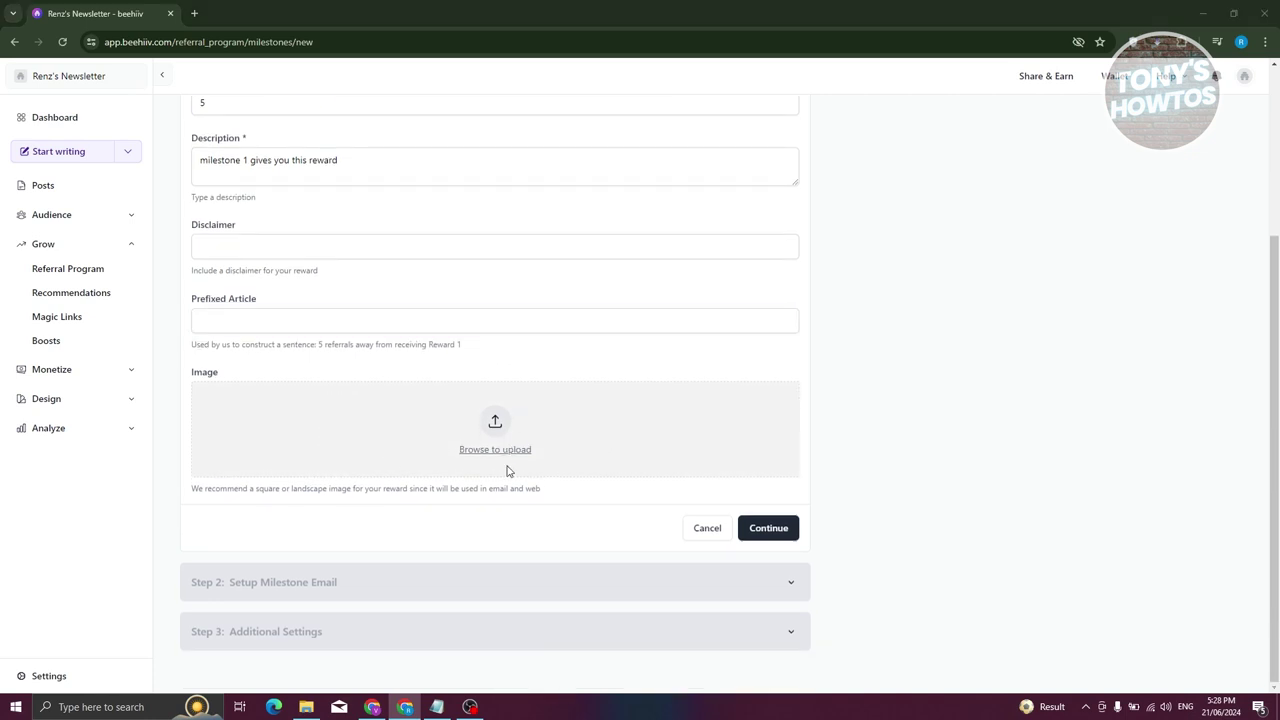
Upload dog-8262506_1280.jpg from Downloads as the reward image
scroll(280, 165, "down", 10)
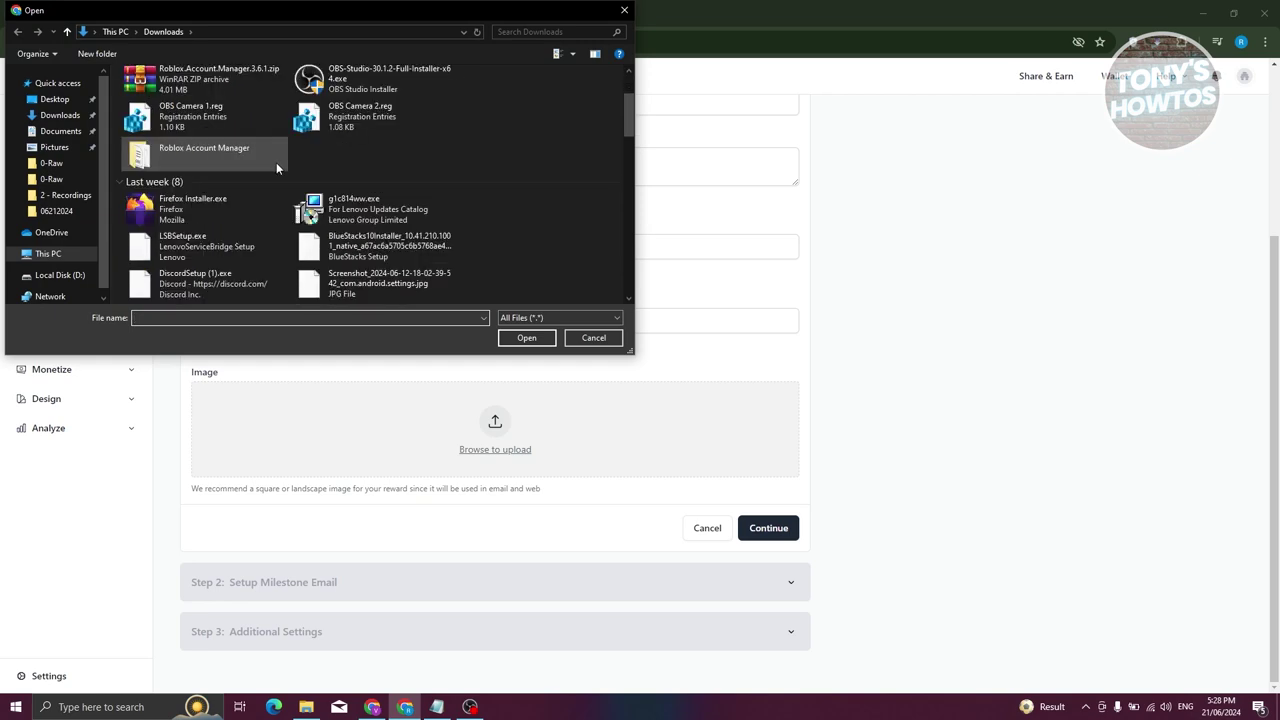
scroll(285, 213, "up", 10)
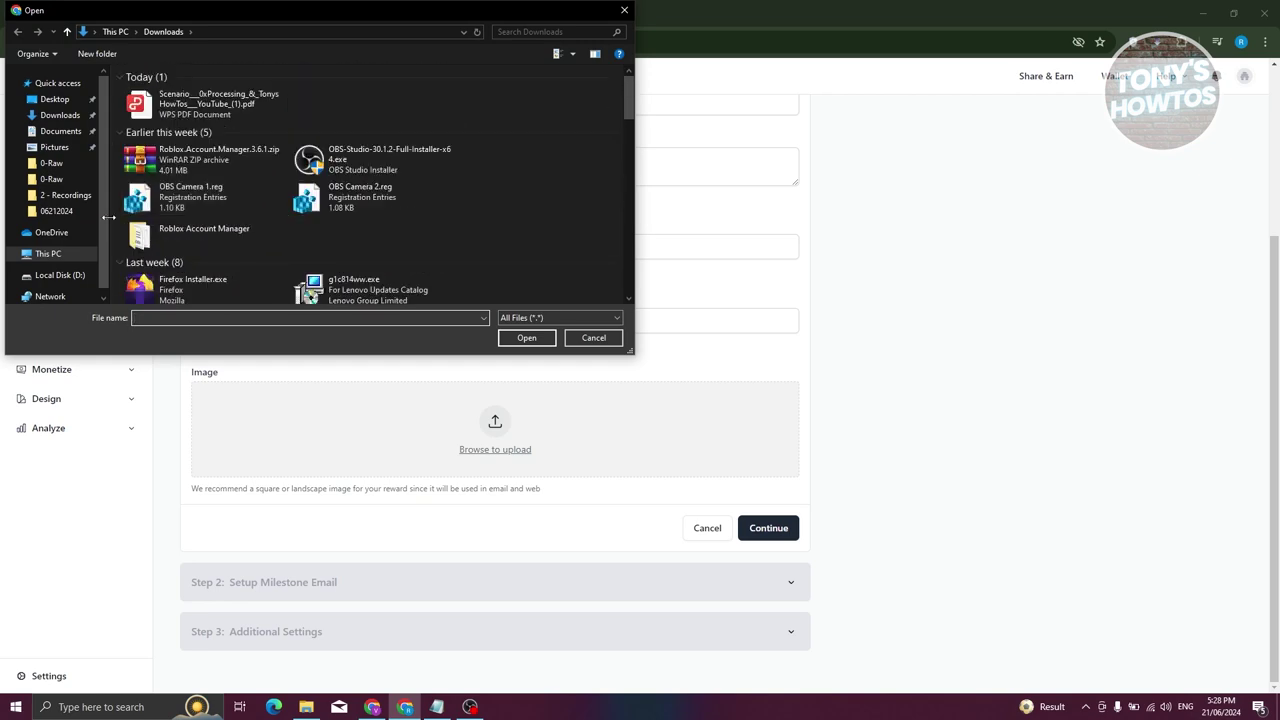
left_click(58, 115)
scroll(381, 200, "down", 5)
scroll(381, 200, "down", 2)
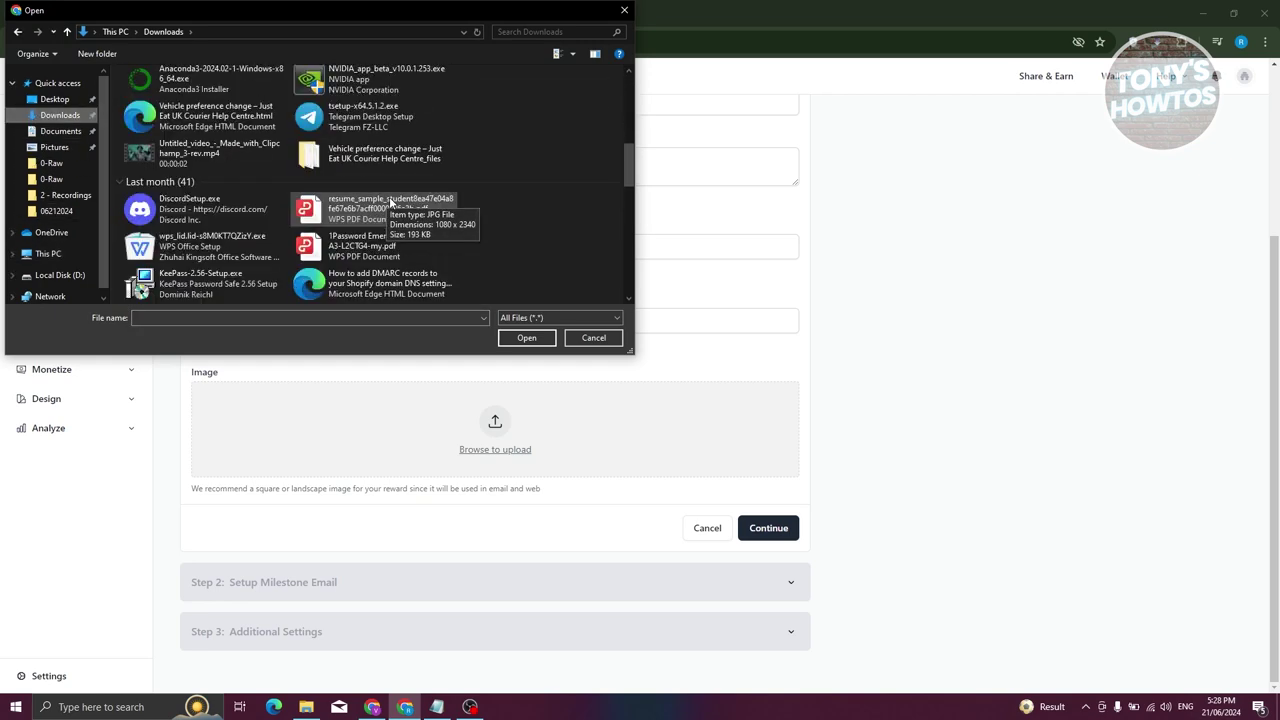
scroll(389, 196, "up", 8)
scroll(394, 195, "down", 12)
scroll(396, 200, "down", 5)
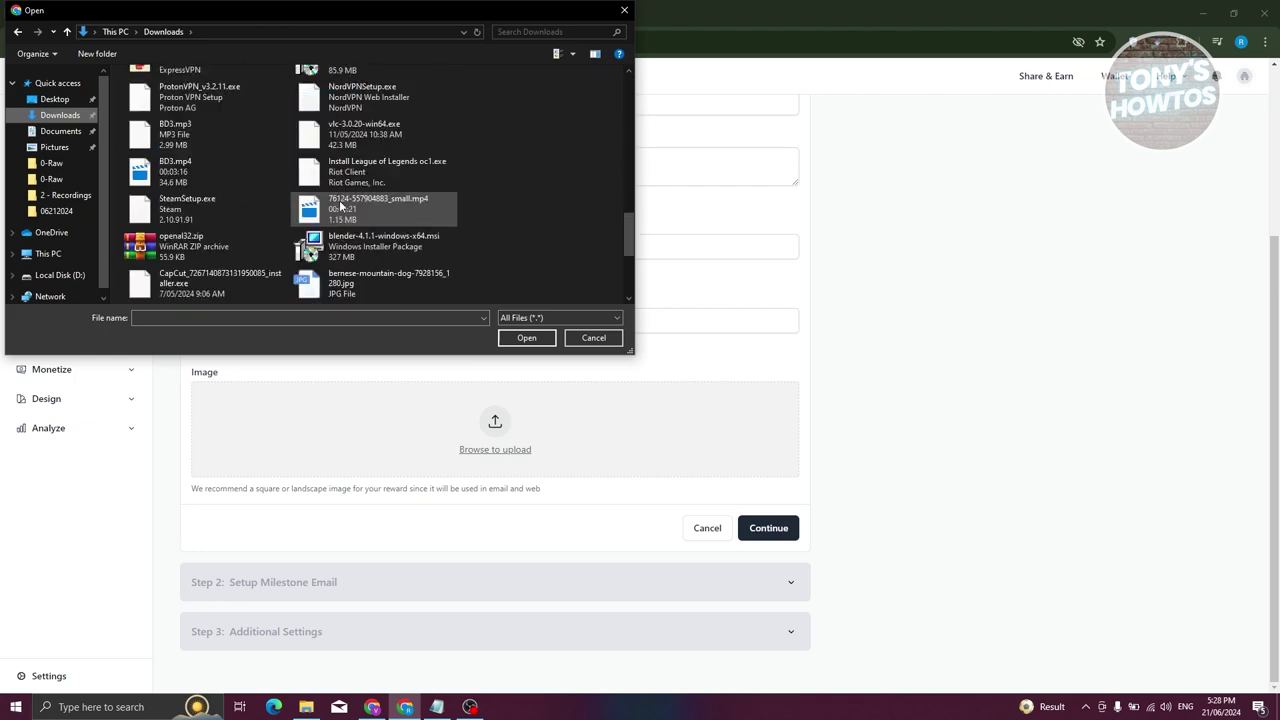
left_click(195, 217)
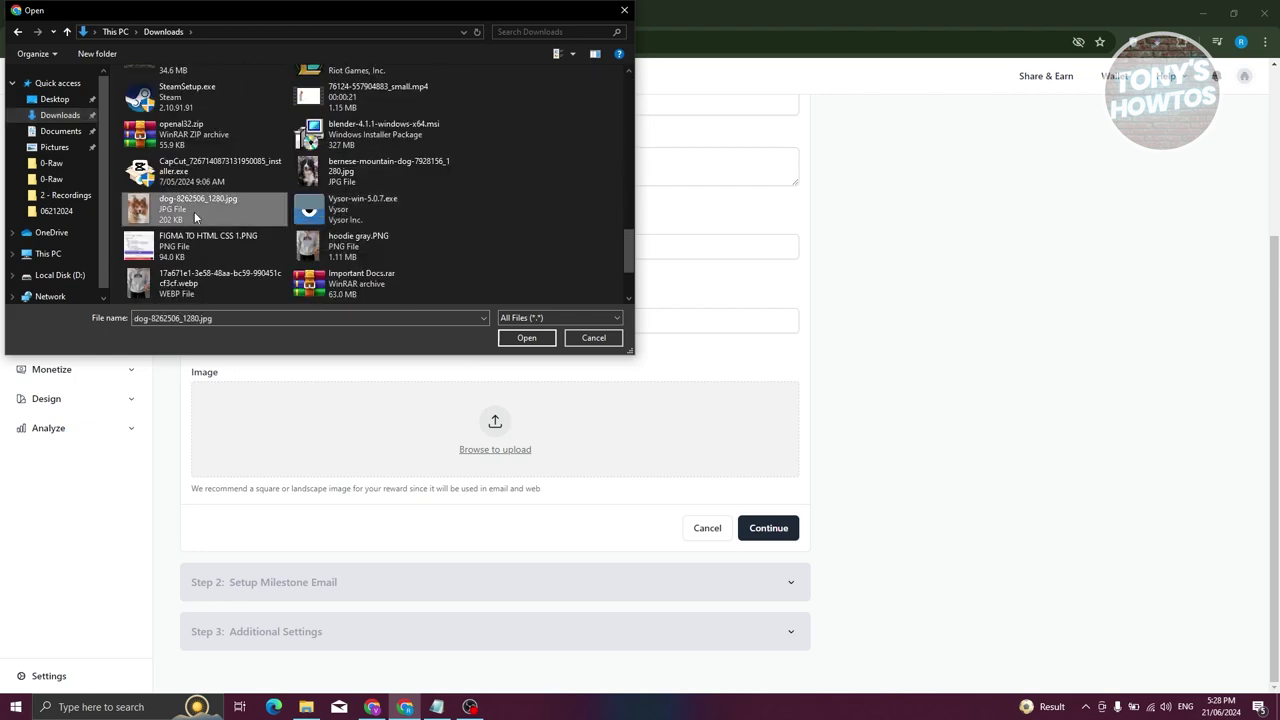
left_click(525, 337)
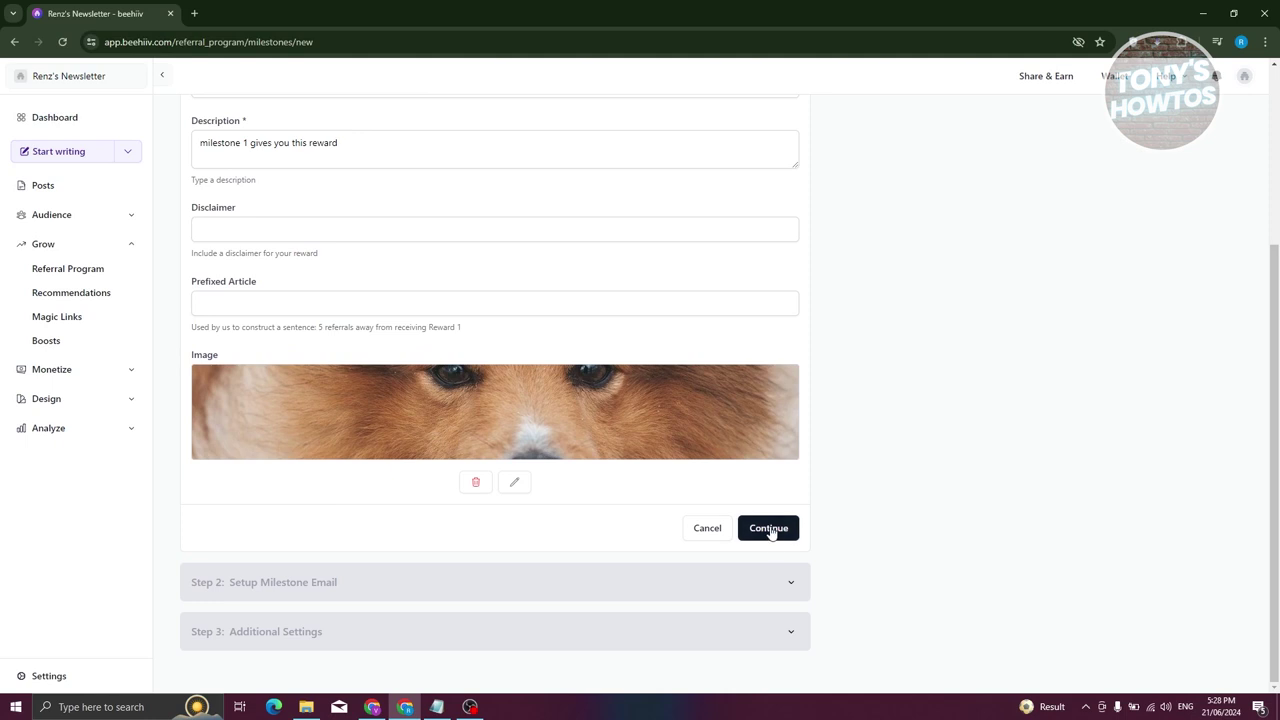
Continue to the milestone email and set its subject to 'Milestone 1 reached'
left_click(773, 533)
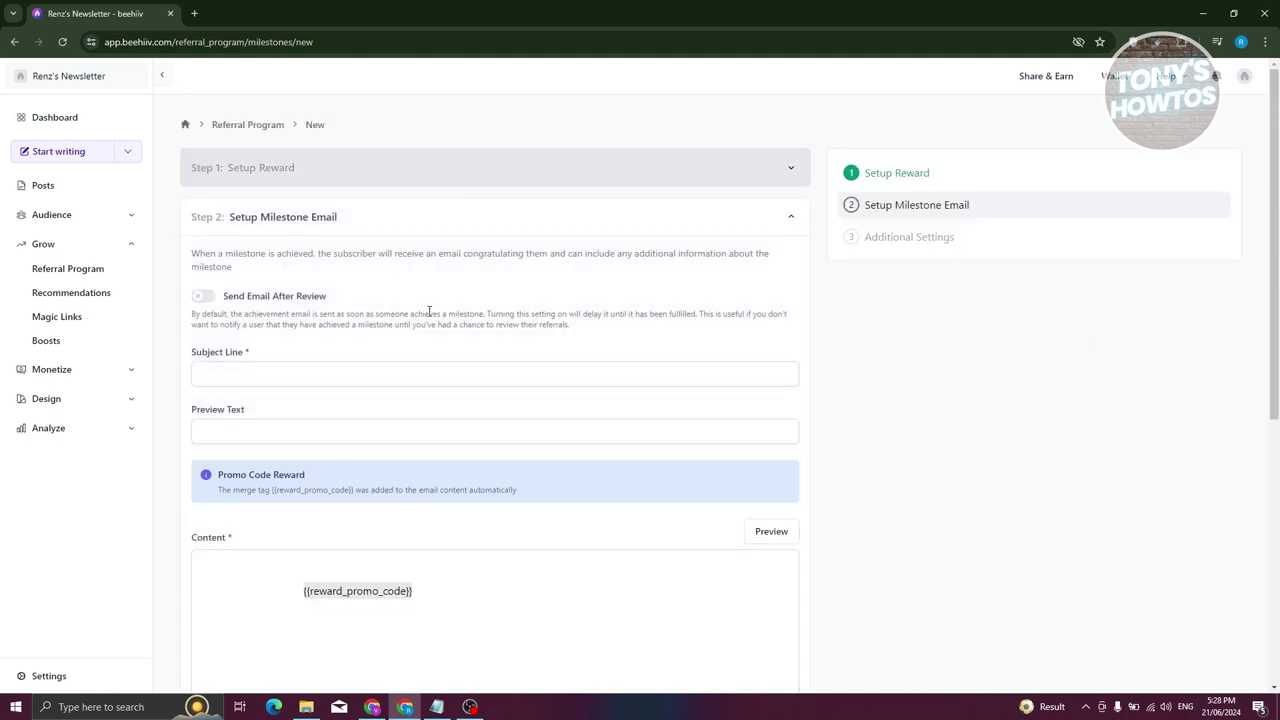
left_click(289, 380)
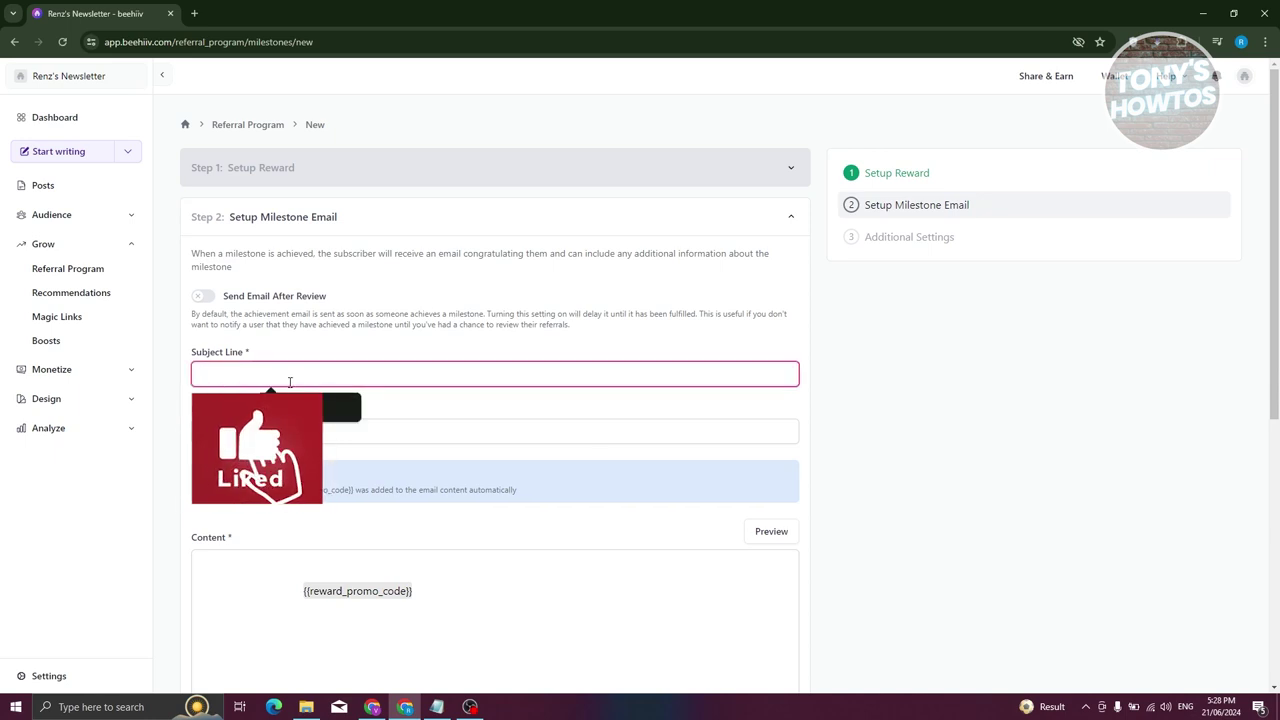
type("Congratulation")
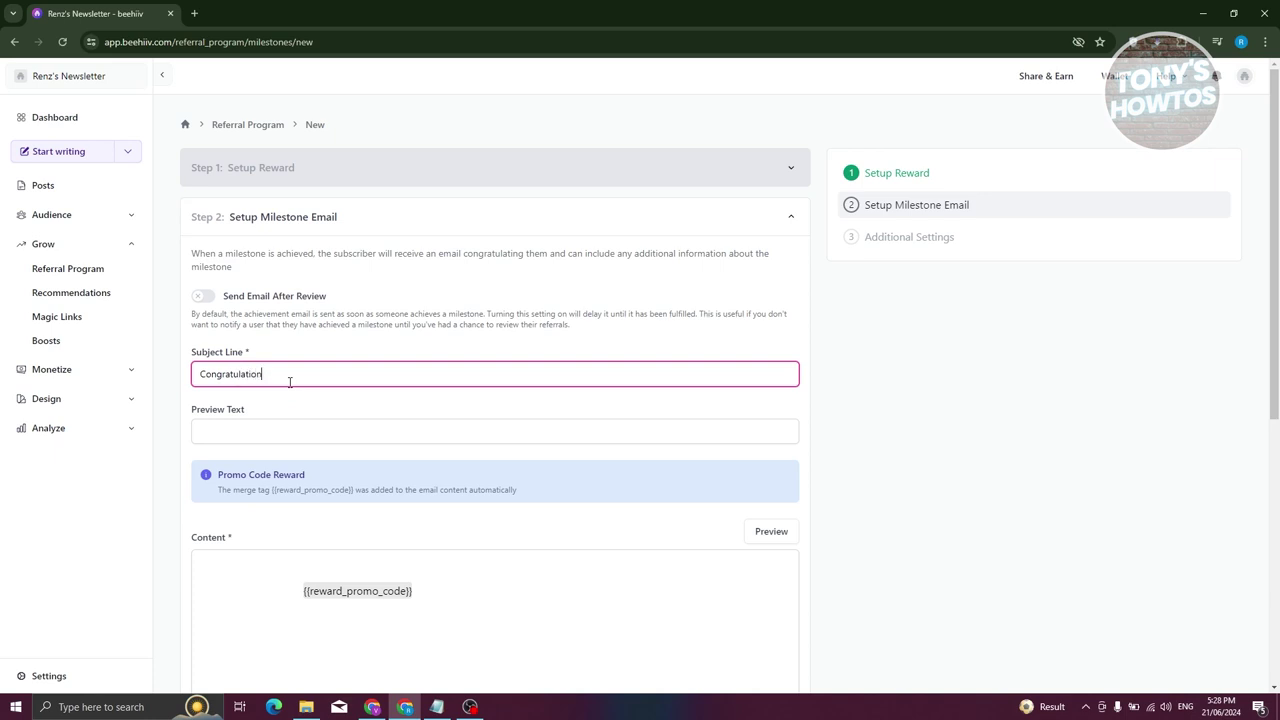
key("BackSpace")
key("BackSpace")
key("BackSpace")
key("BackSpace")
key("BackSpace")
key("BackSpace")
key("BackSpace")
key("BackSpace")
key("BackSpace")
key("BackSpace")
key("BackSpace")
key("BackSpace")
key("BackSpace")
type("Mile ")
type("tone 1 reached")
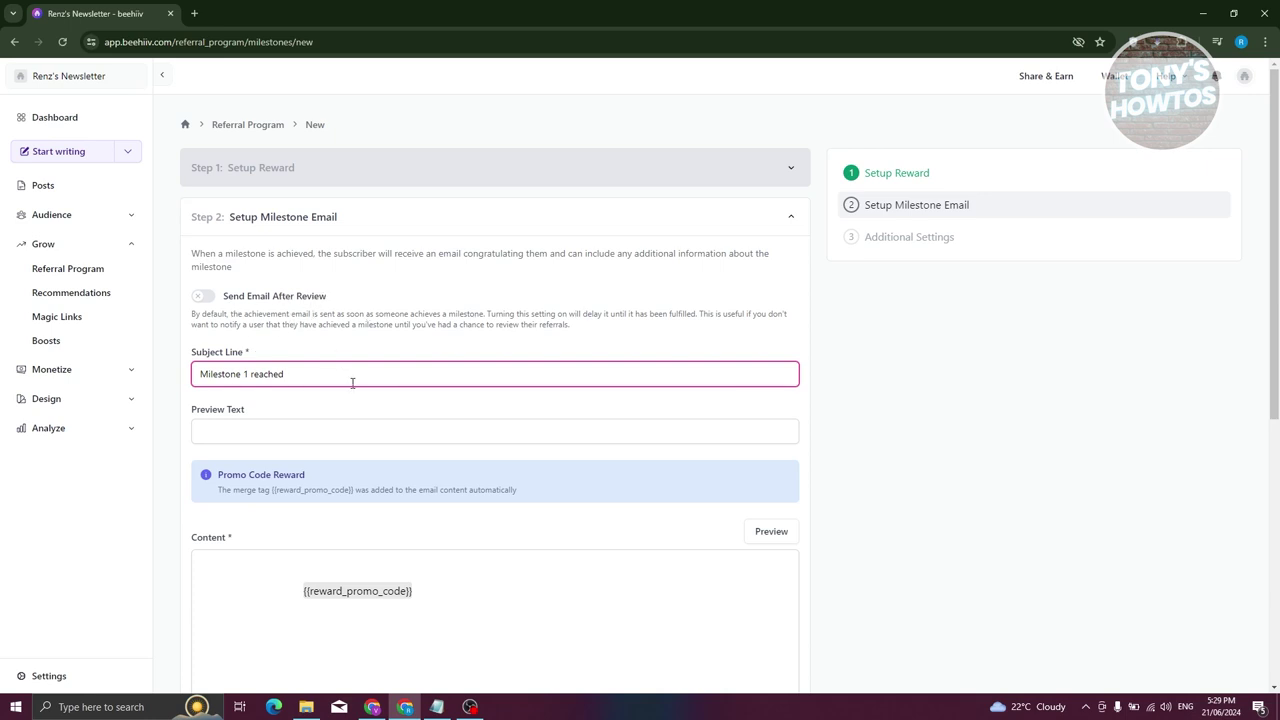
Insert an empty line above the {{reward_promo_code}} tag and type / for the block menu
left_click(305, 432)
scroll(366, 416, "down", 3)
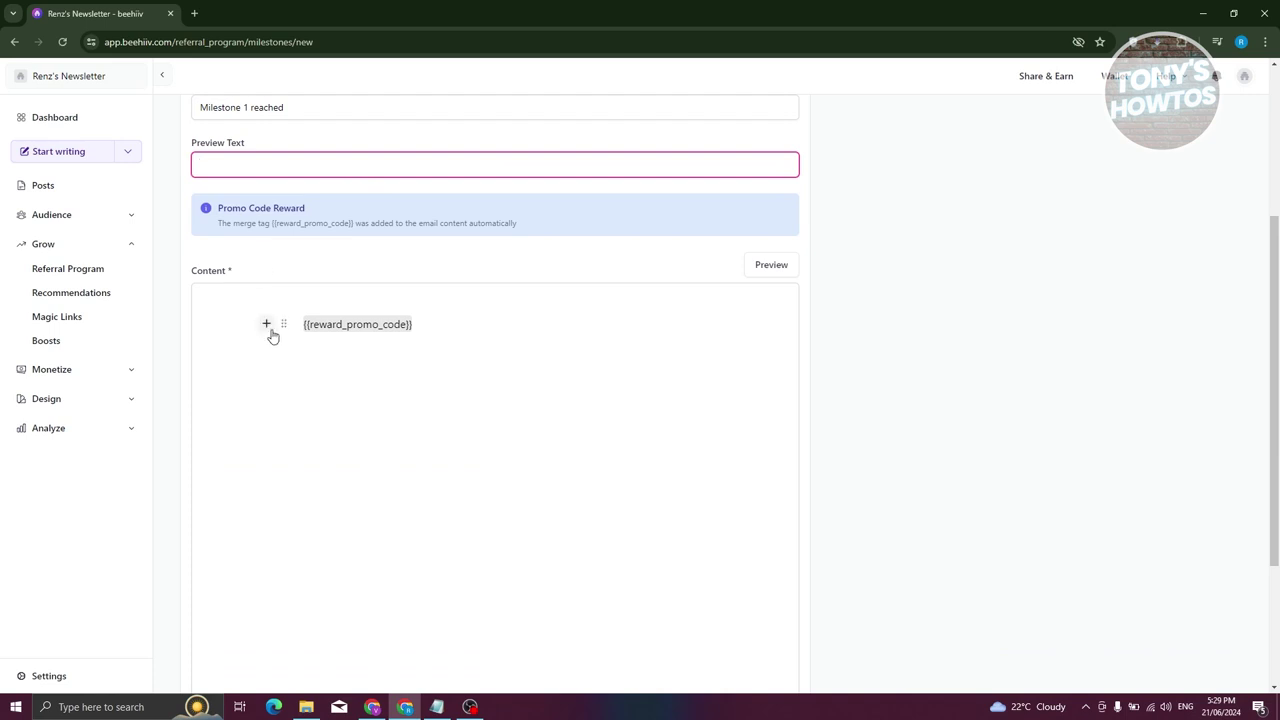
left_click(452, 364)
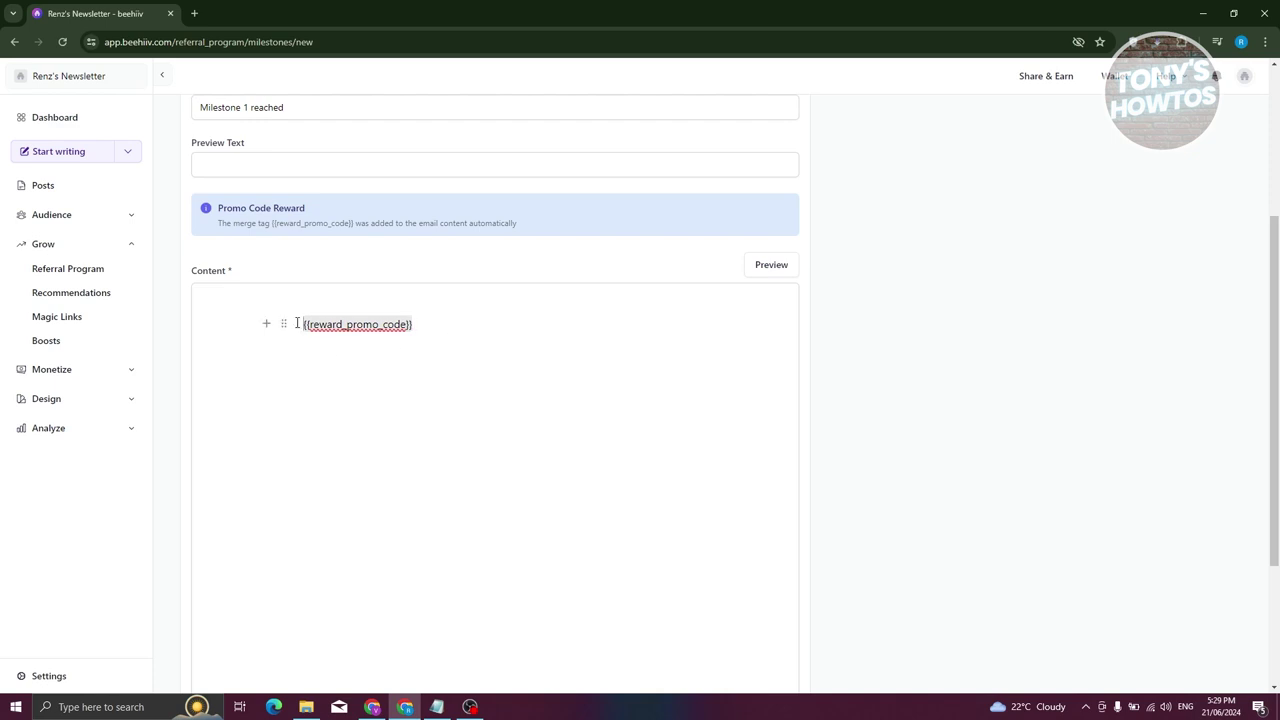
left_click(297, 324)
key("Return")
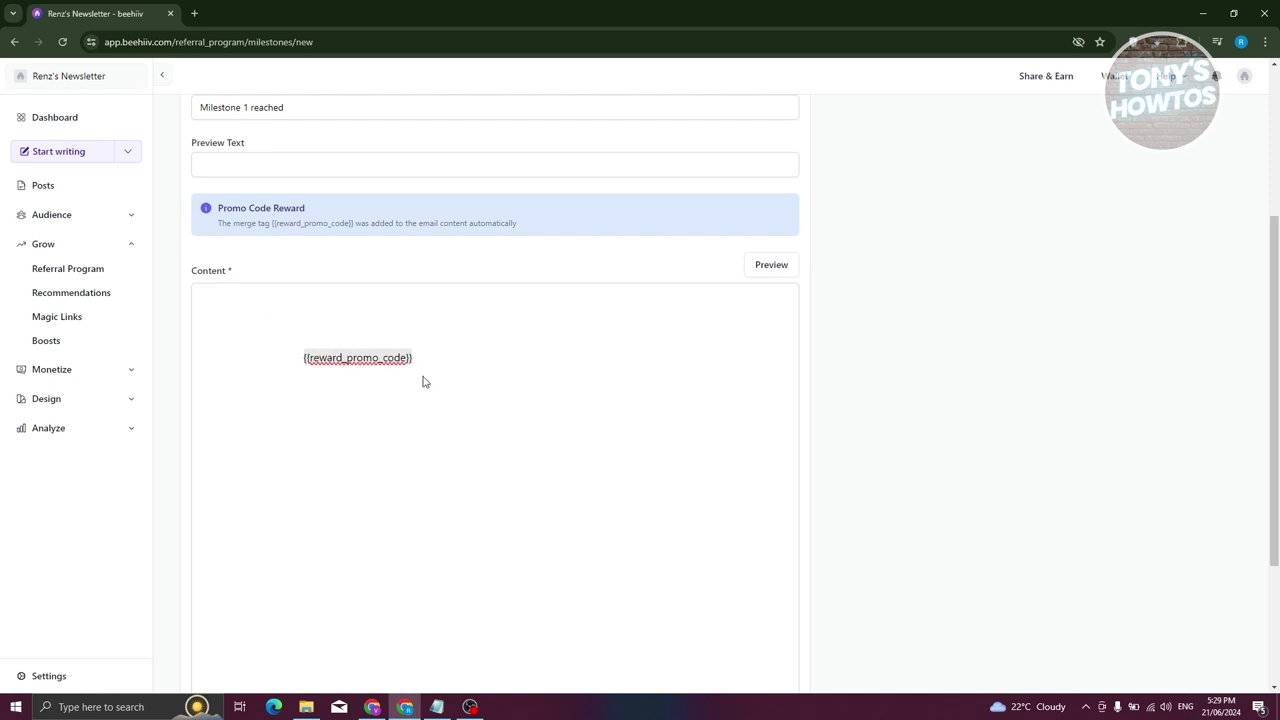
left_click(306, 320)
scroll(551, 351, "down", 2)
scroll(520, 357, "up", 4)
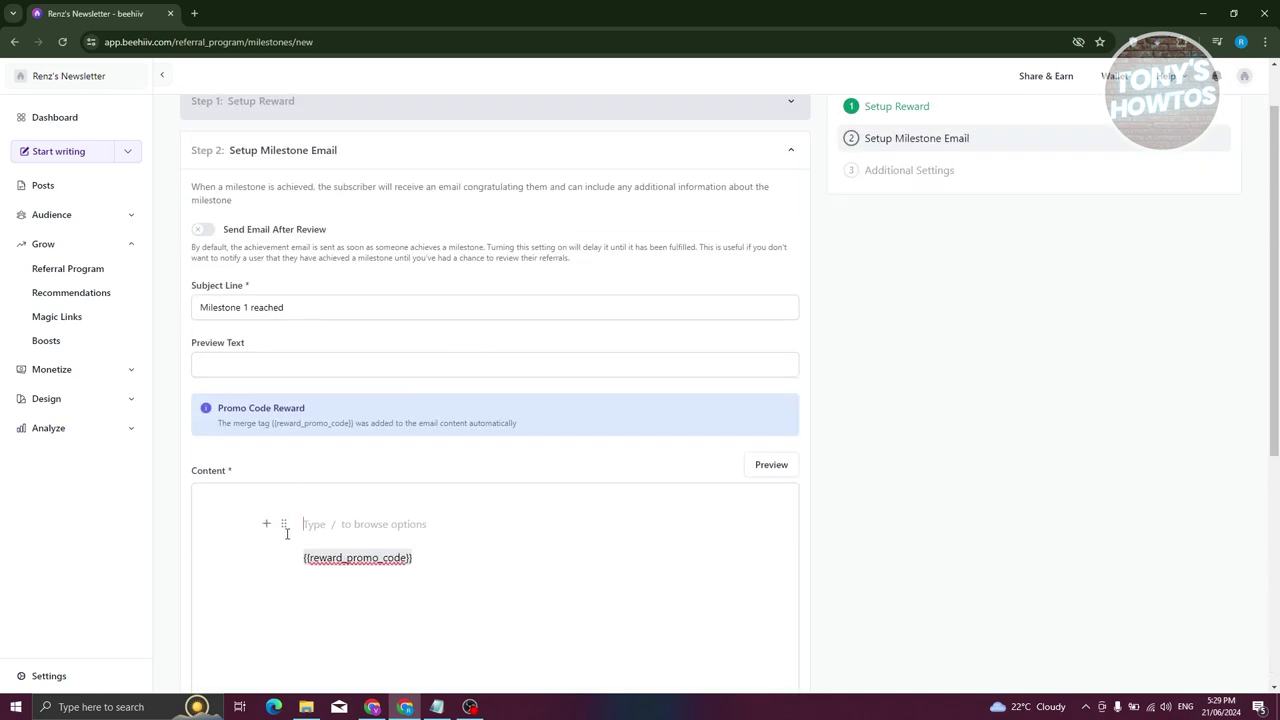
type("/")
scroll(540, 340, "down", 3)
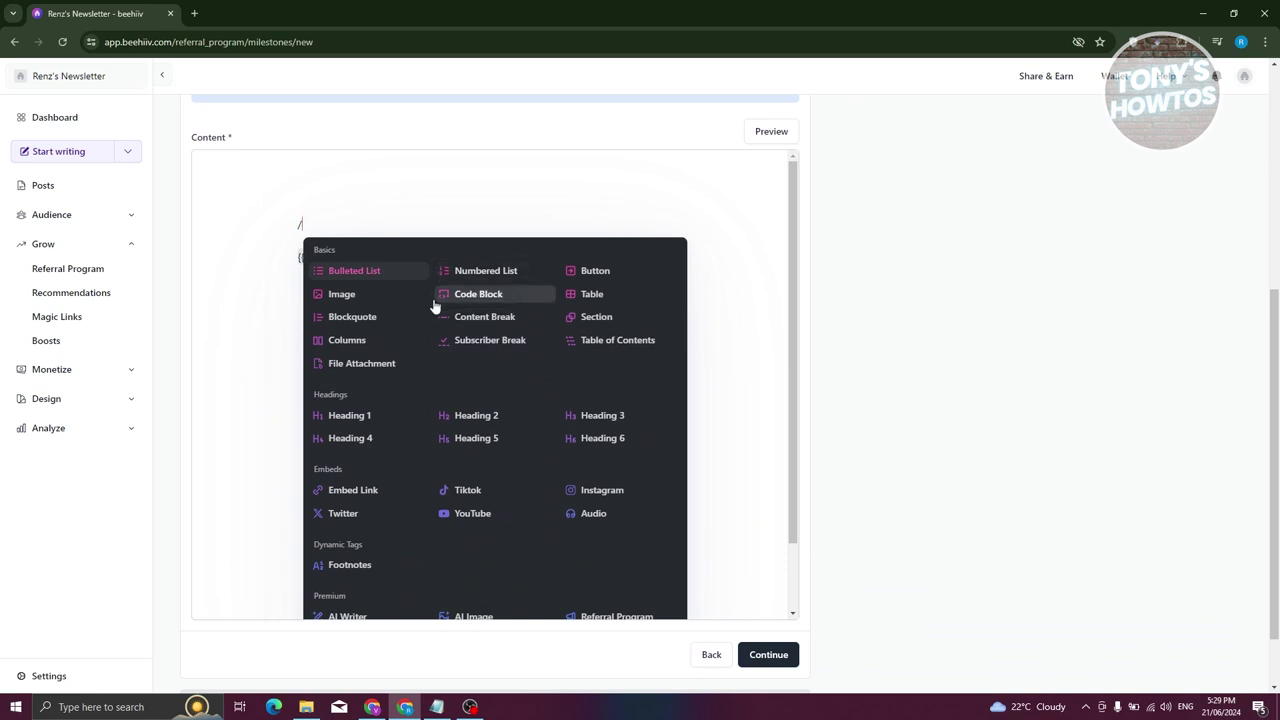
Add an image block containing dog-8262506_1280.jpg uploaded from Downloads
left_click(377, 297)
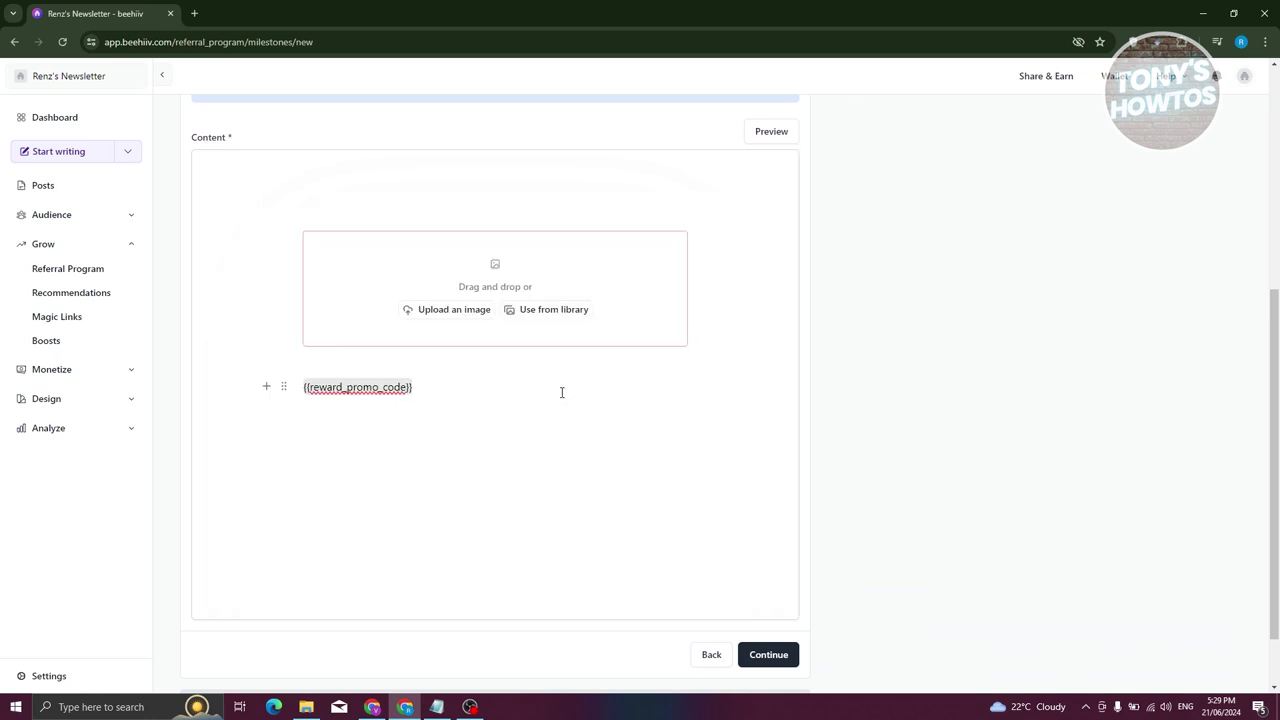
left_click(462, 309)
scroll(410, 257, "down", 2)
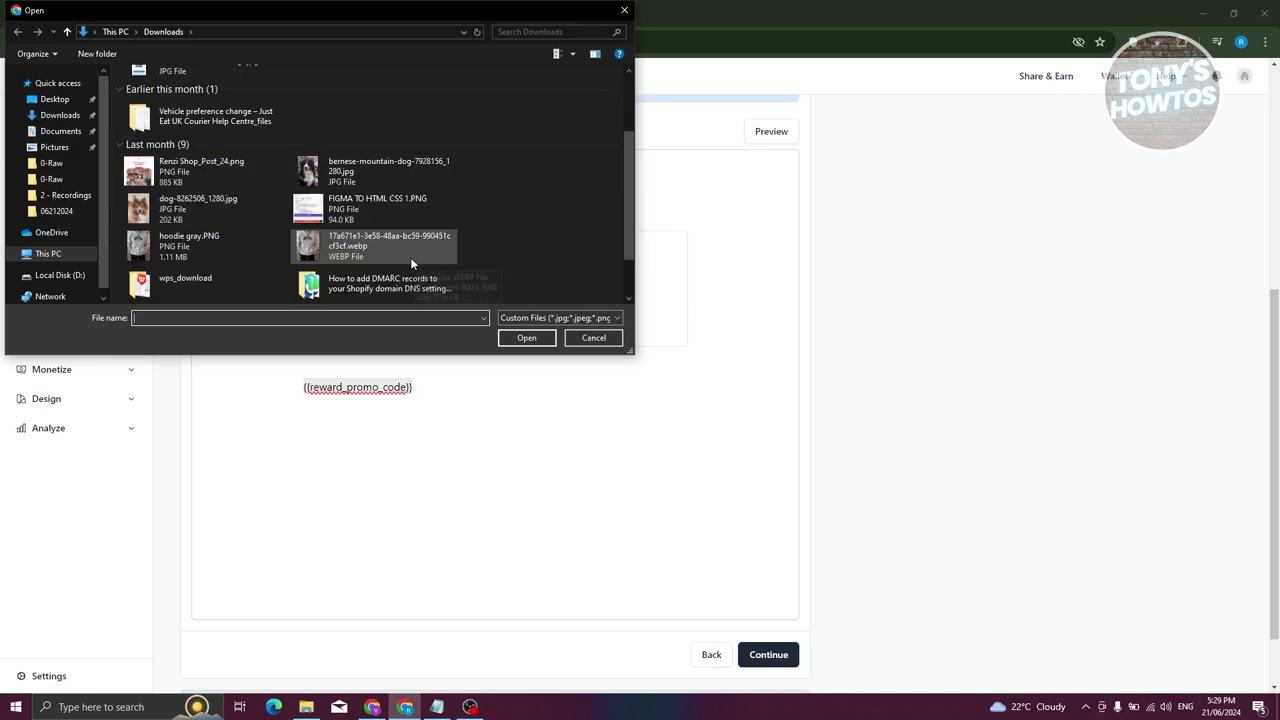
left_click(190, 205)
left_click(527, 338)
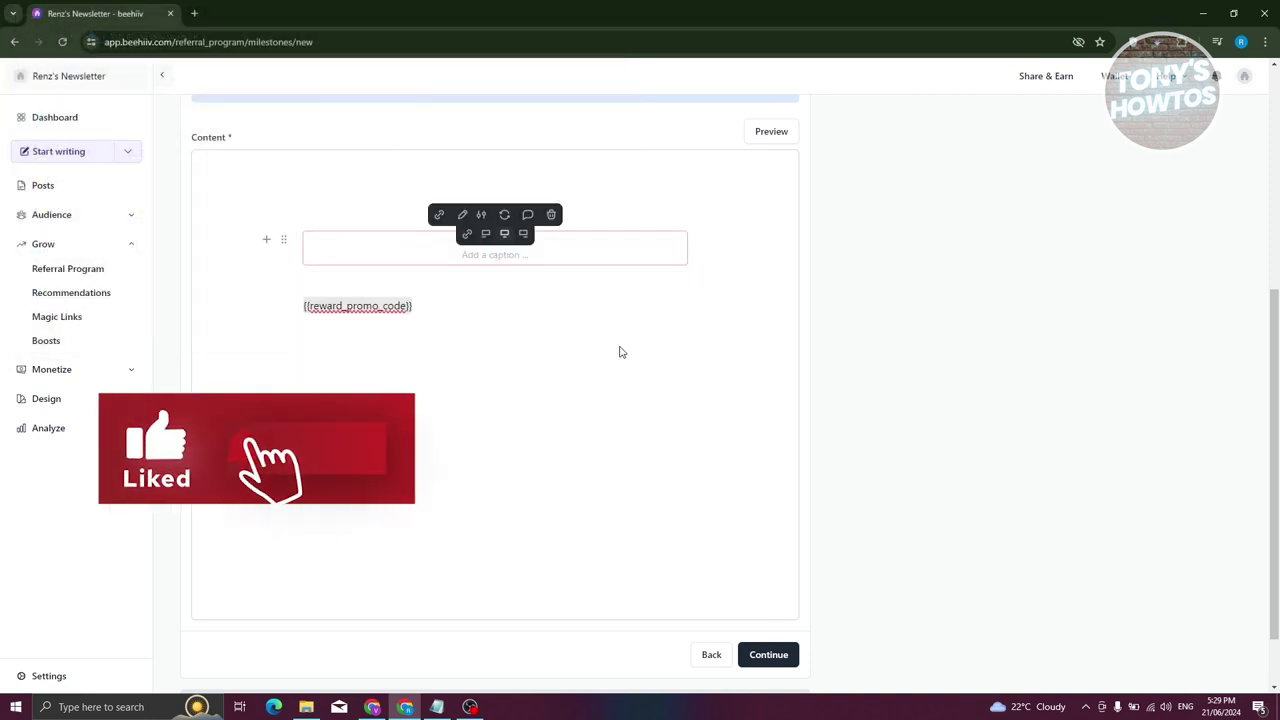
scroll(646, 447, "down", 3)
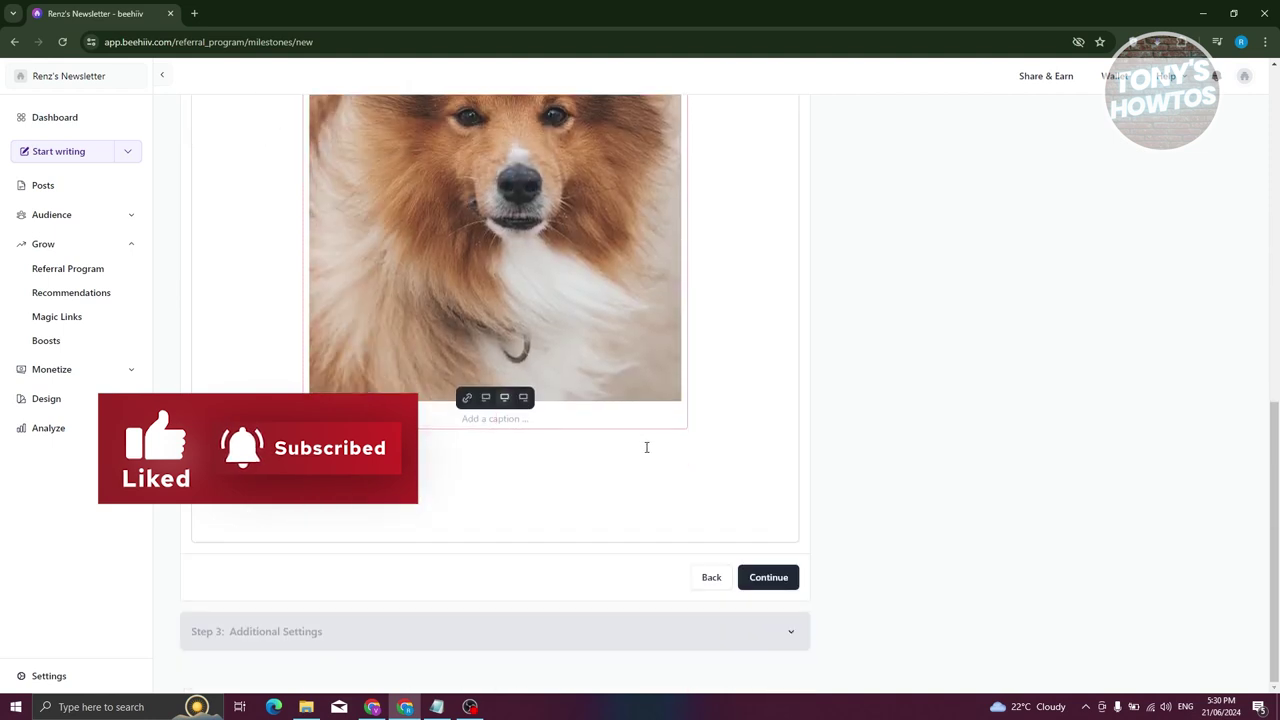
Caption the dog photo 'milestone 1' and continue to Additional Settings
left_click(576, 421)
type("milesto")
type("ne 1")
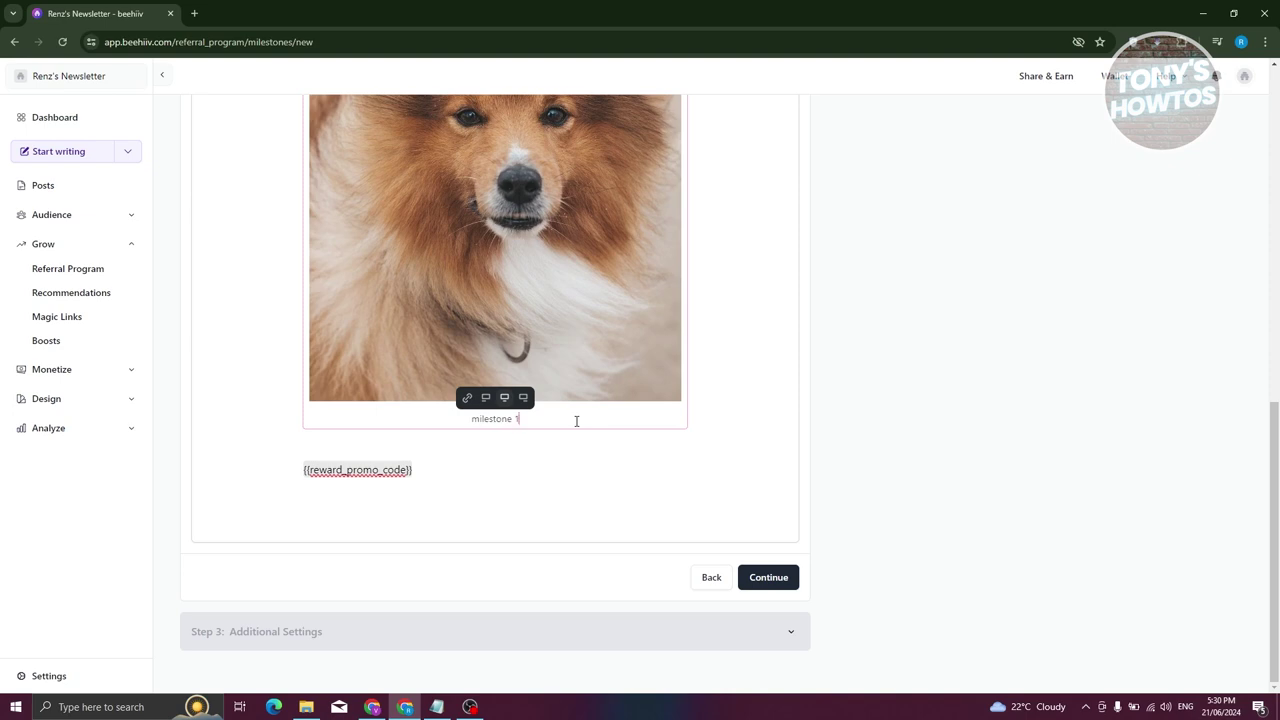
left_click(389, 441)
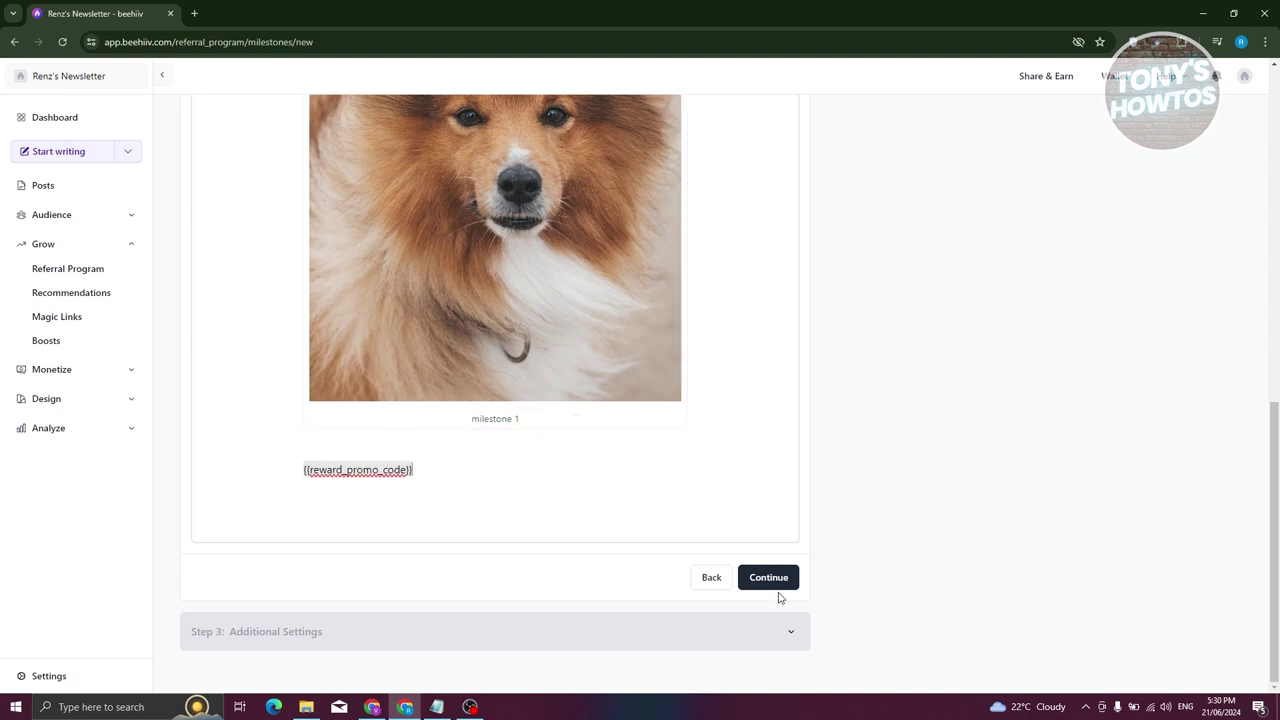
left_click(771, 582)
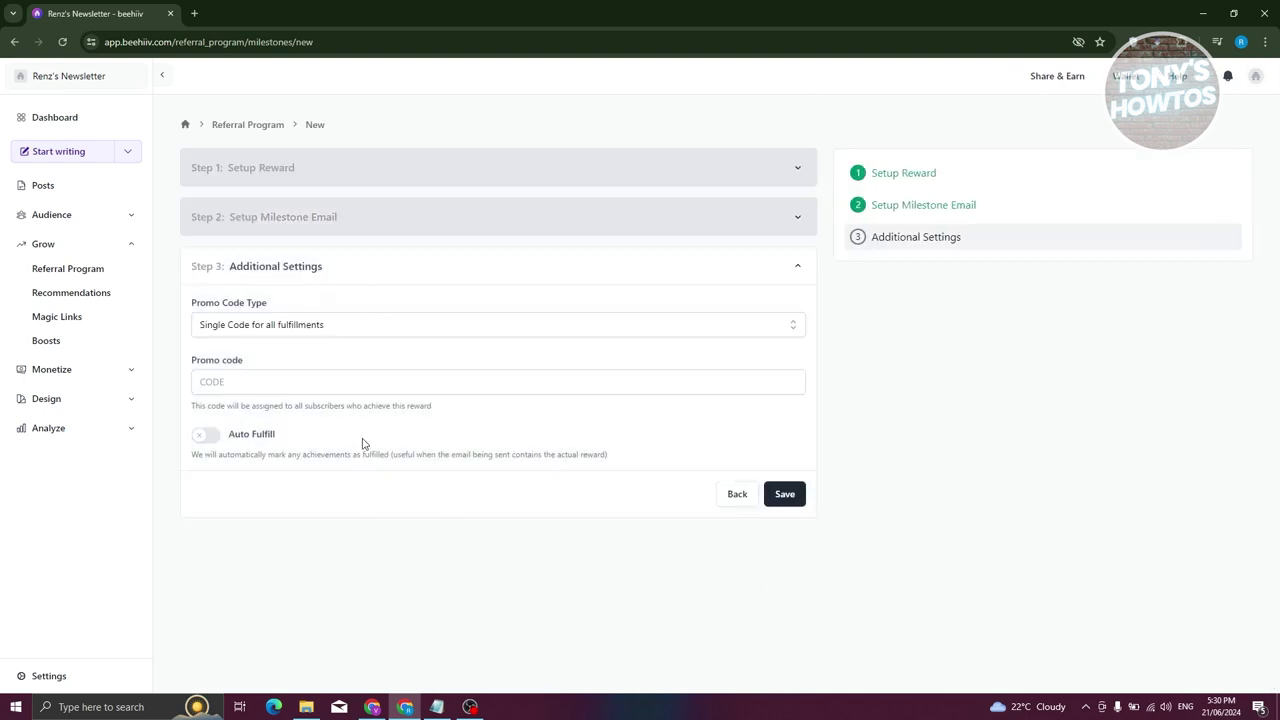
left_click(318, 330)
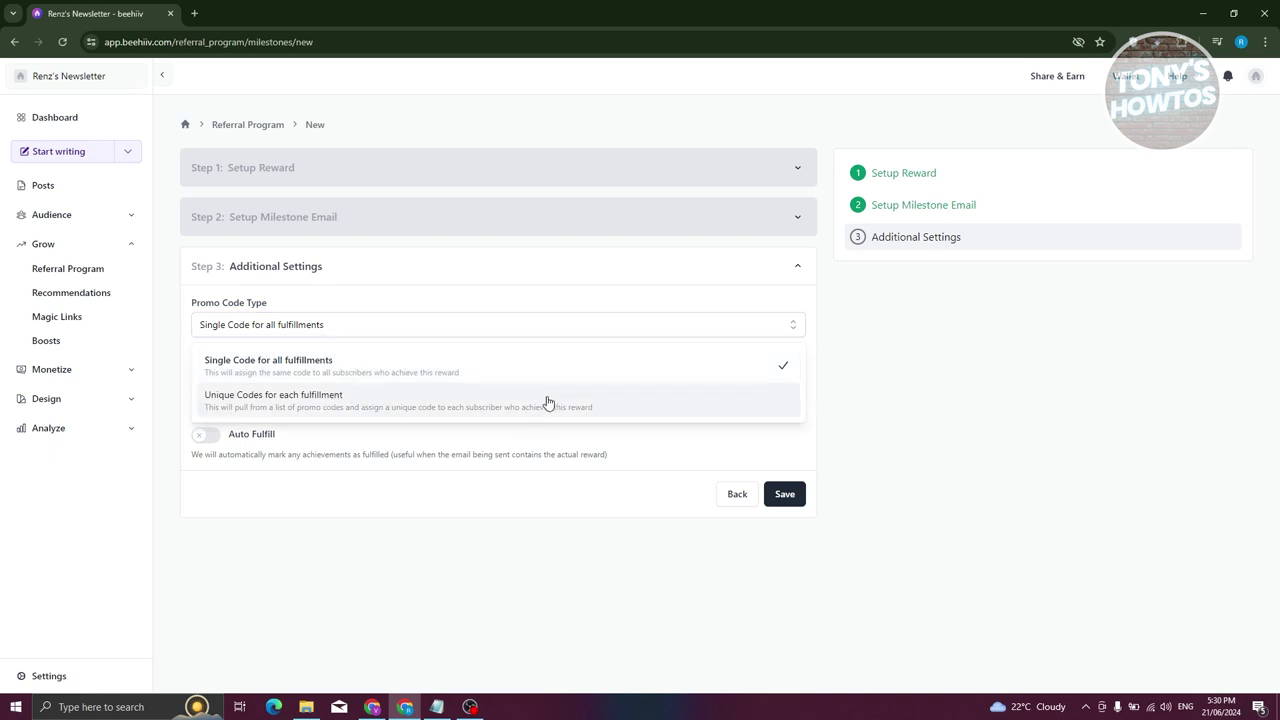
left_click(380, 397)
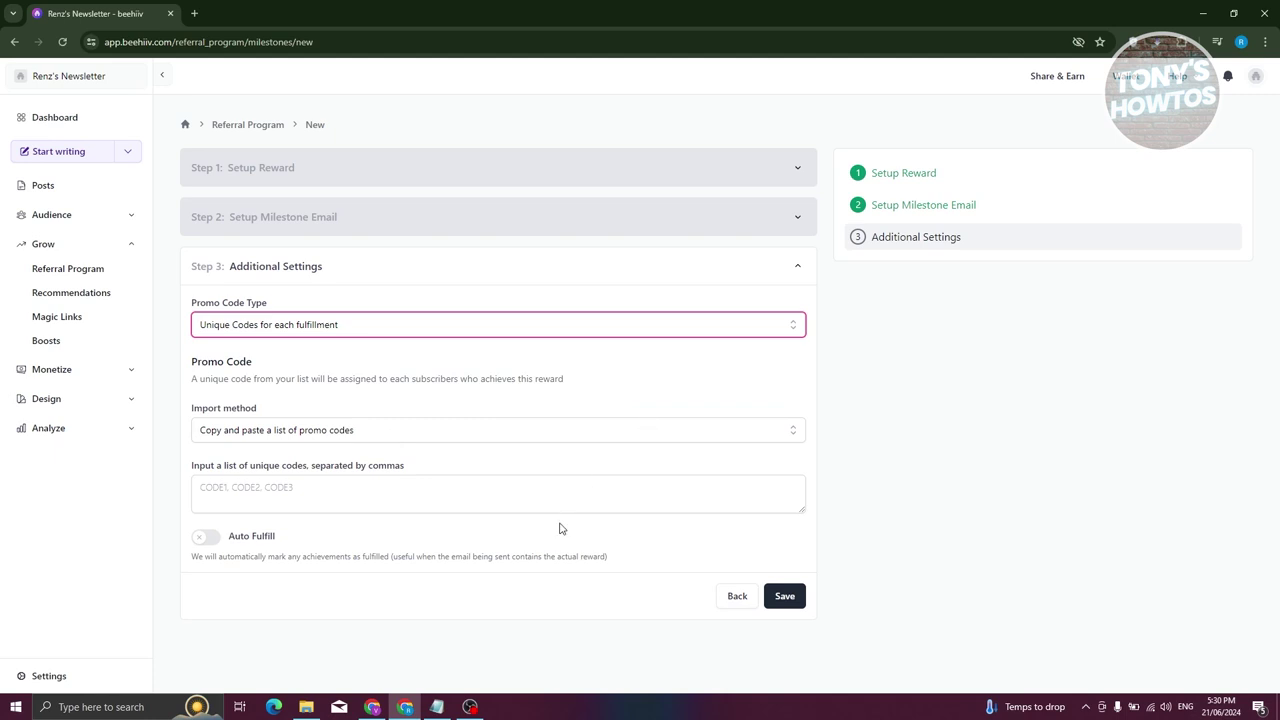
left_click(346, 487)
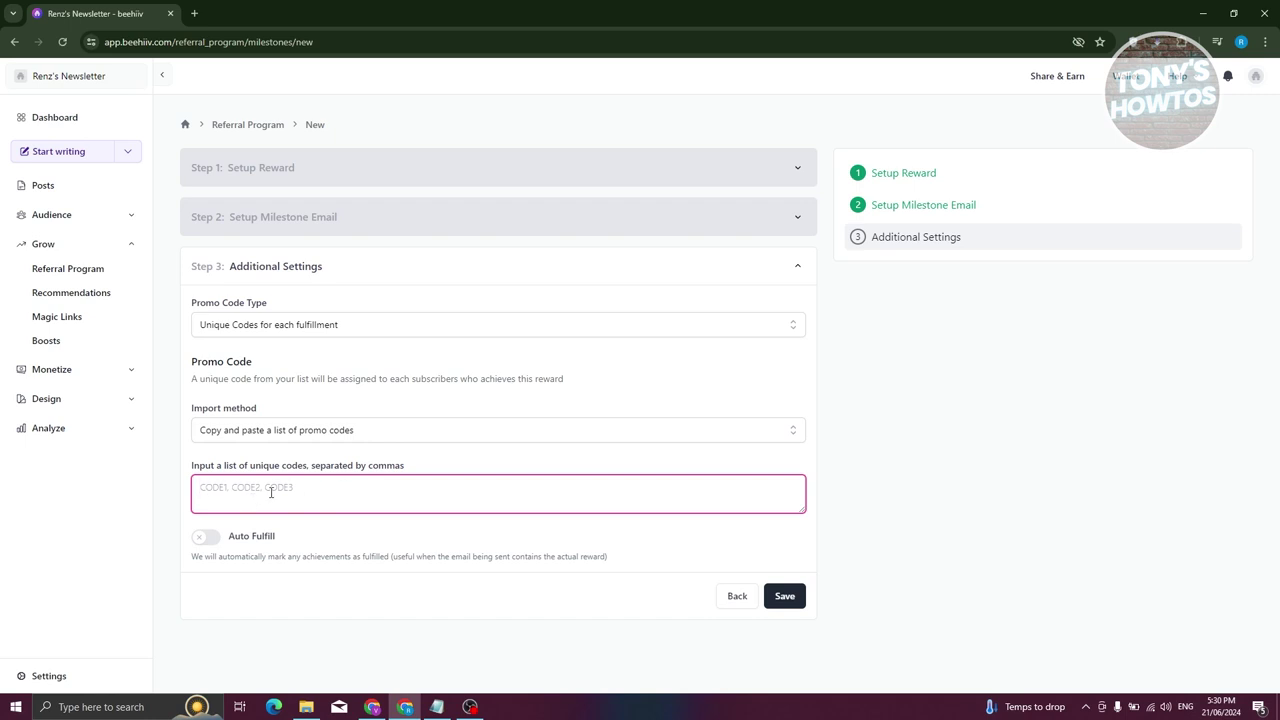
left_click(357, 437)
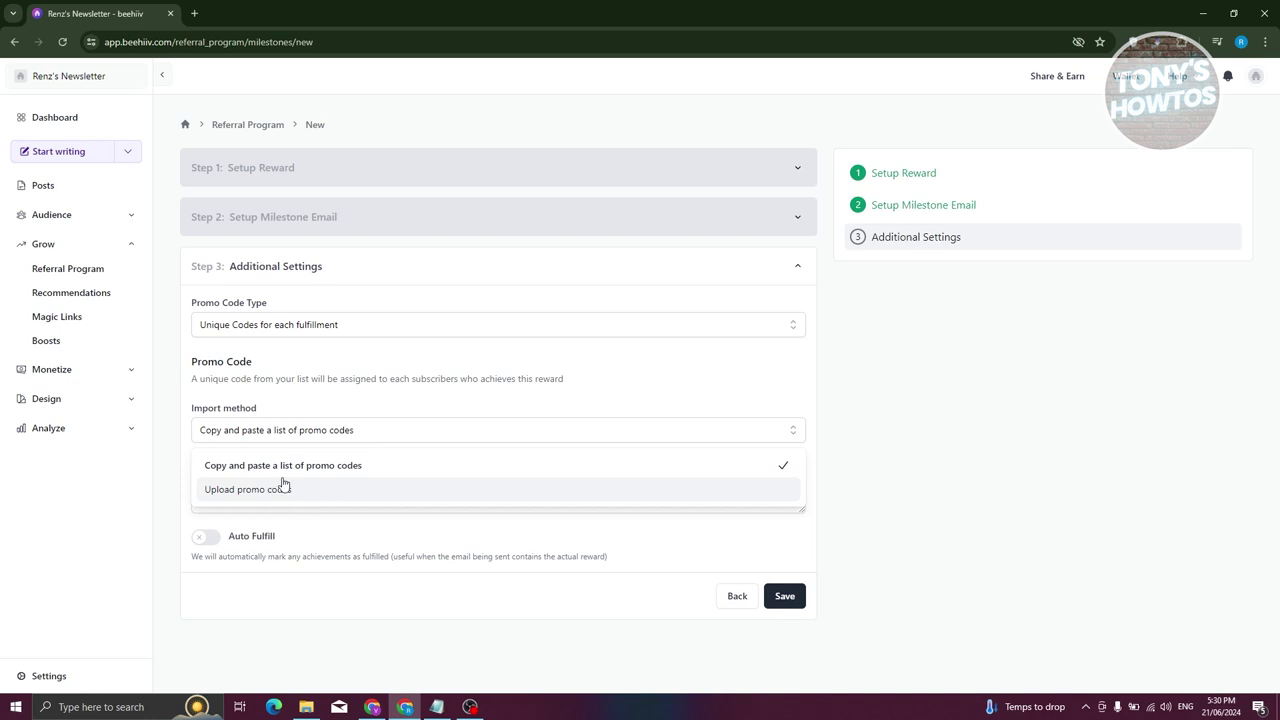
left_click(320, 466)
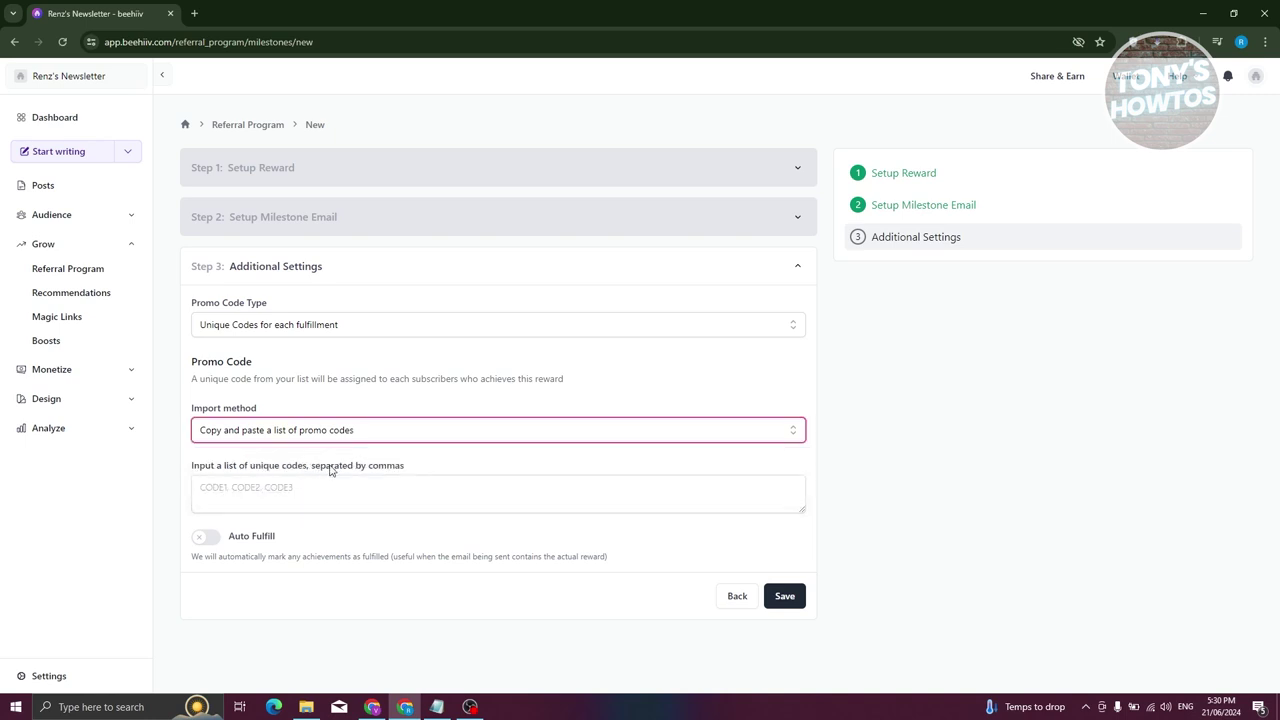
left_click(353, 434)
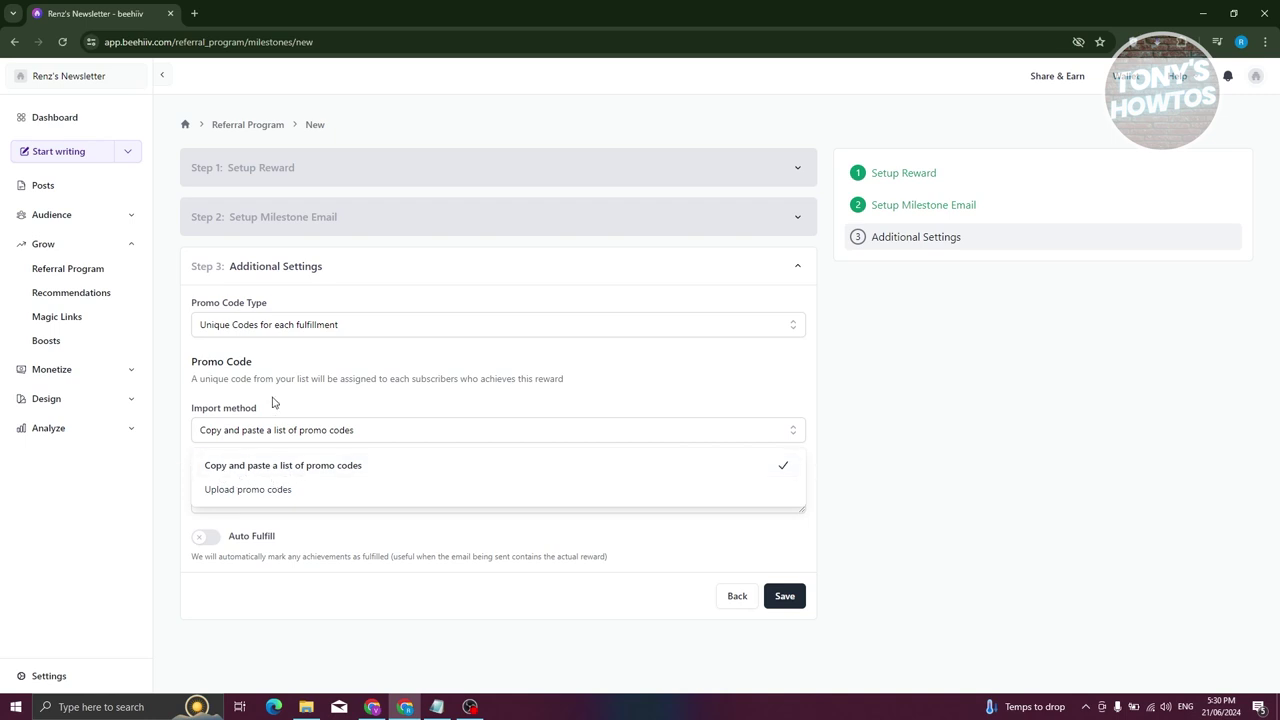
left_click(335, 488)
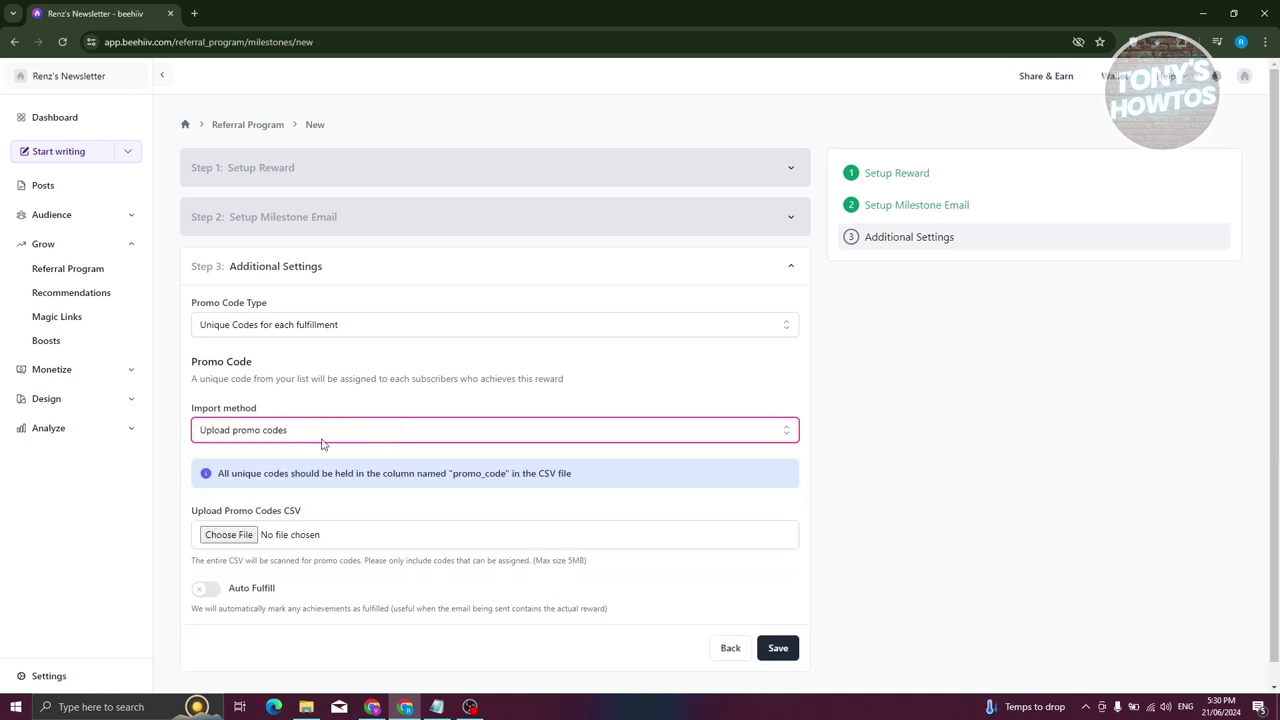
left_click(319, 329)
left_click(238, 366)
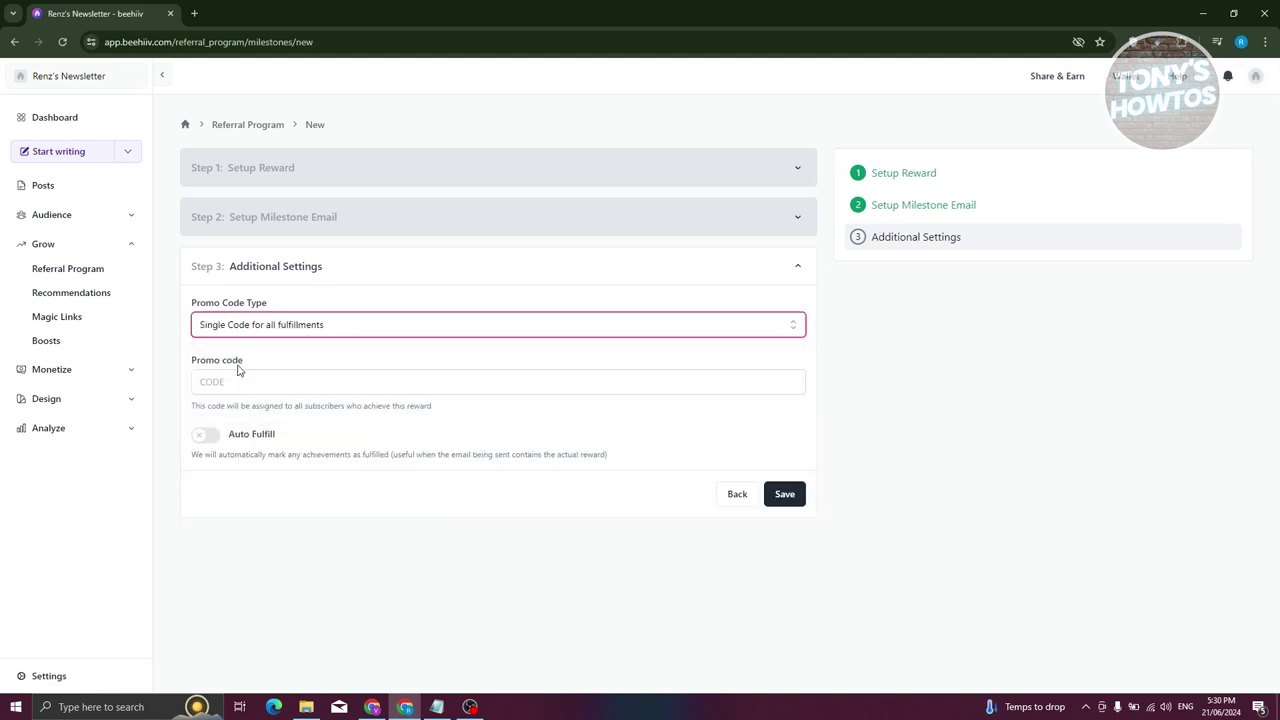
left_click(279, 388)
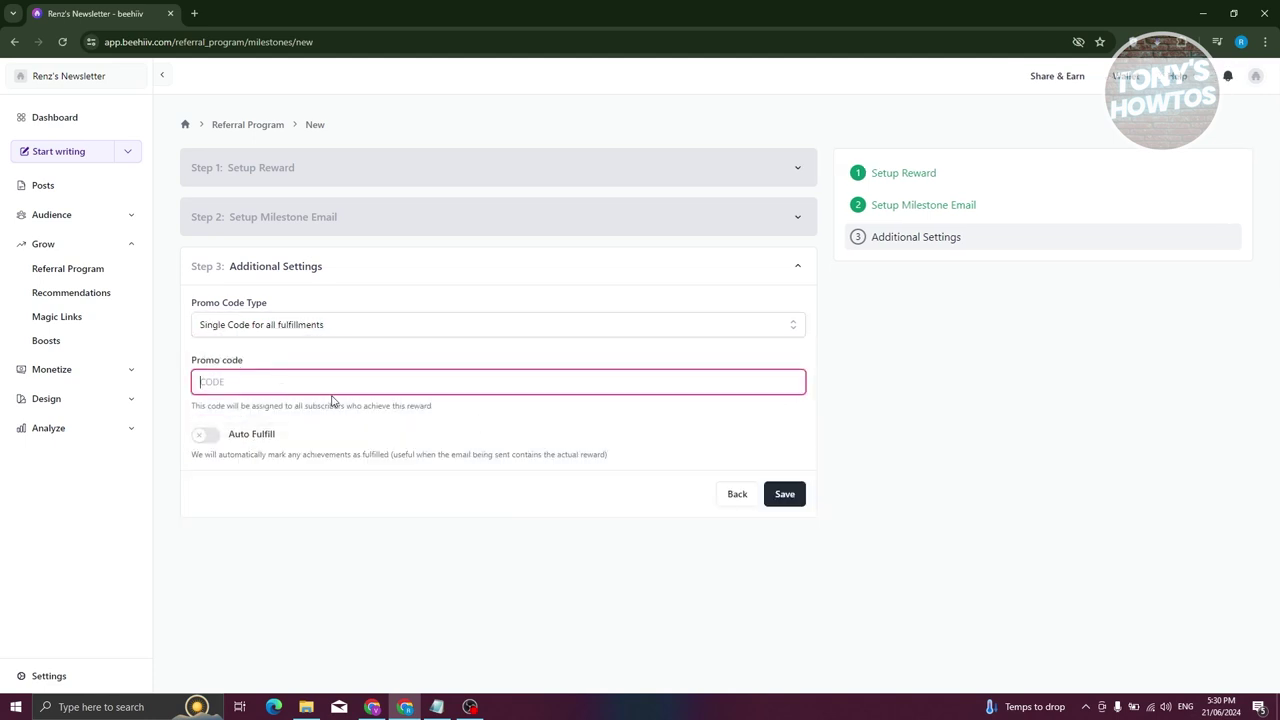
Enter the single promo code CODE1234 and save Reward 1
type("CODE1234")
left_click(266, 603)
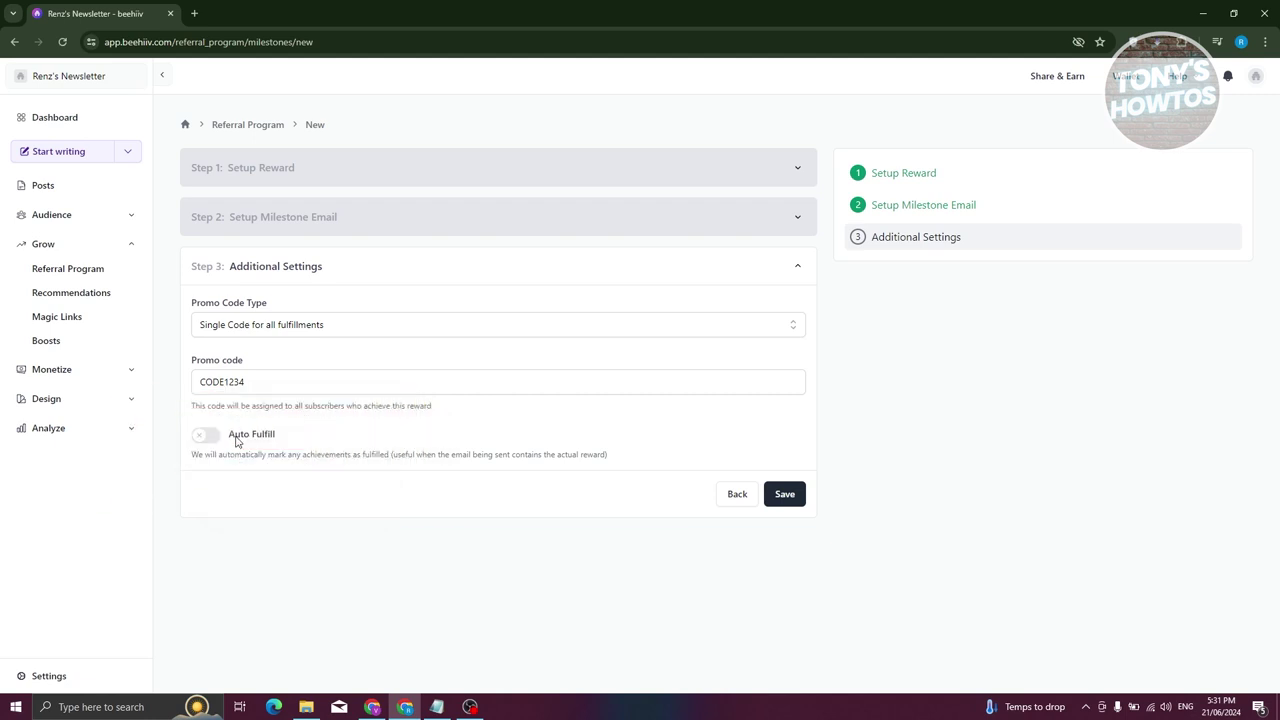
left_click(784, 493)
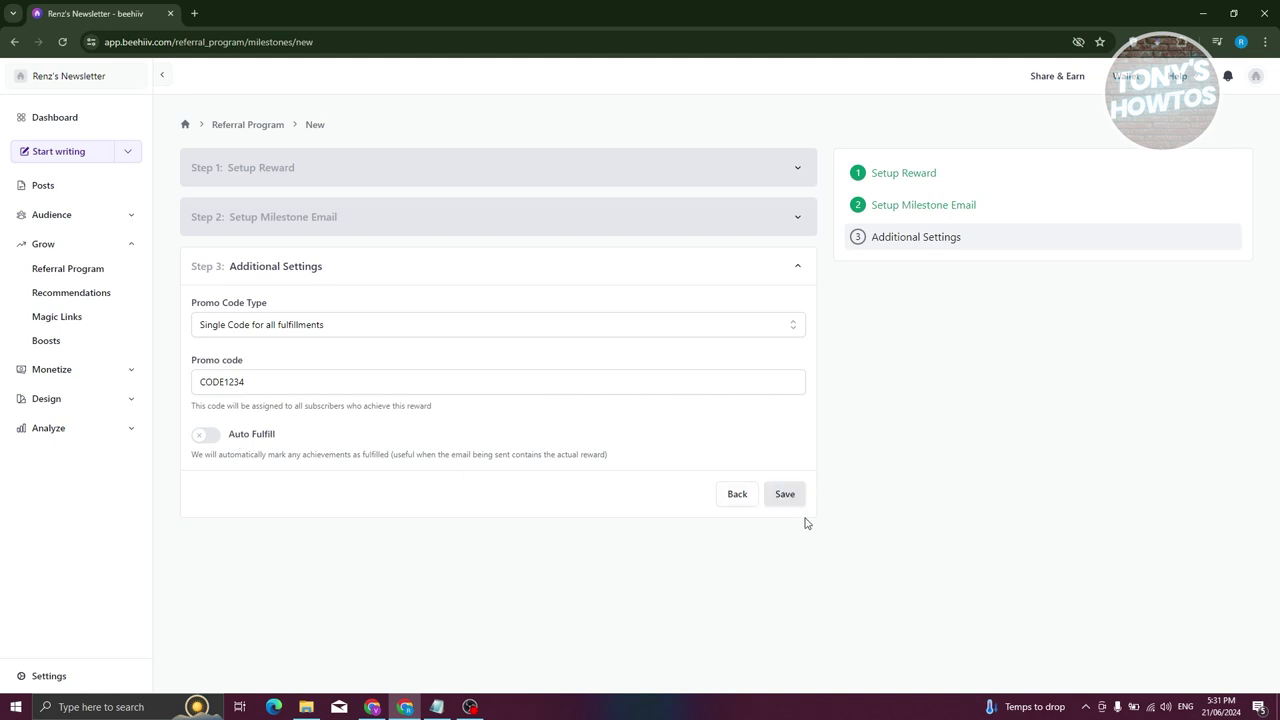
left_click(786, 494)
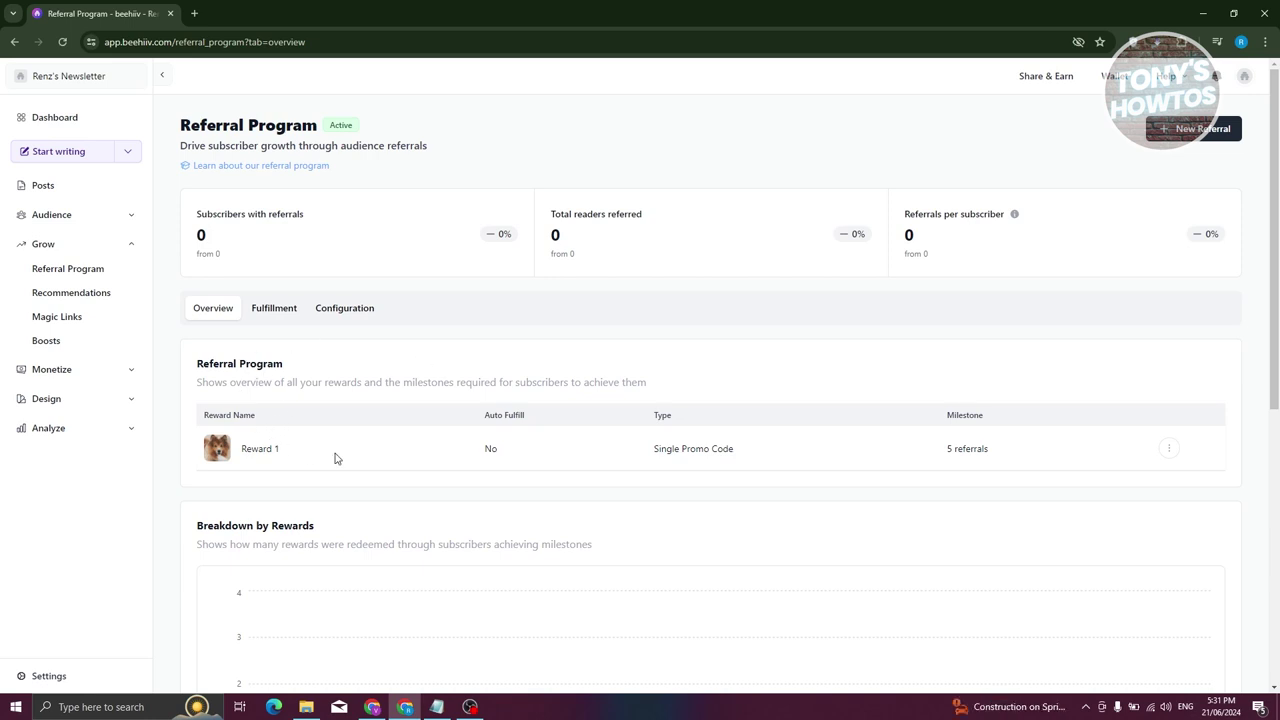
Check the still-empty referral Fulfillment list (0 of 0 results), then go to the referral block Configuration
left_click(86, 276)
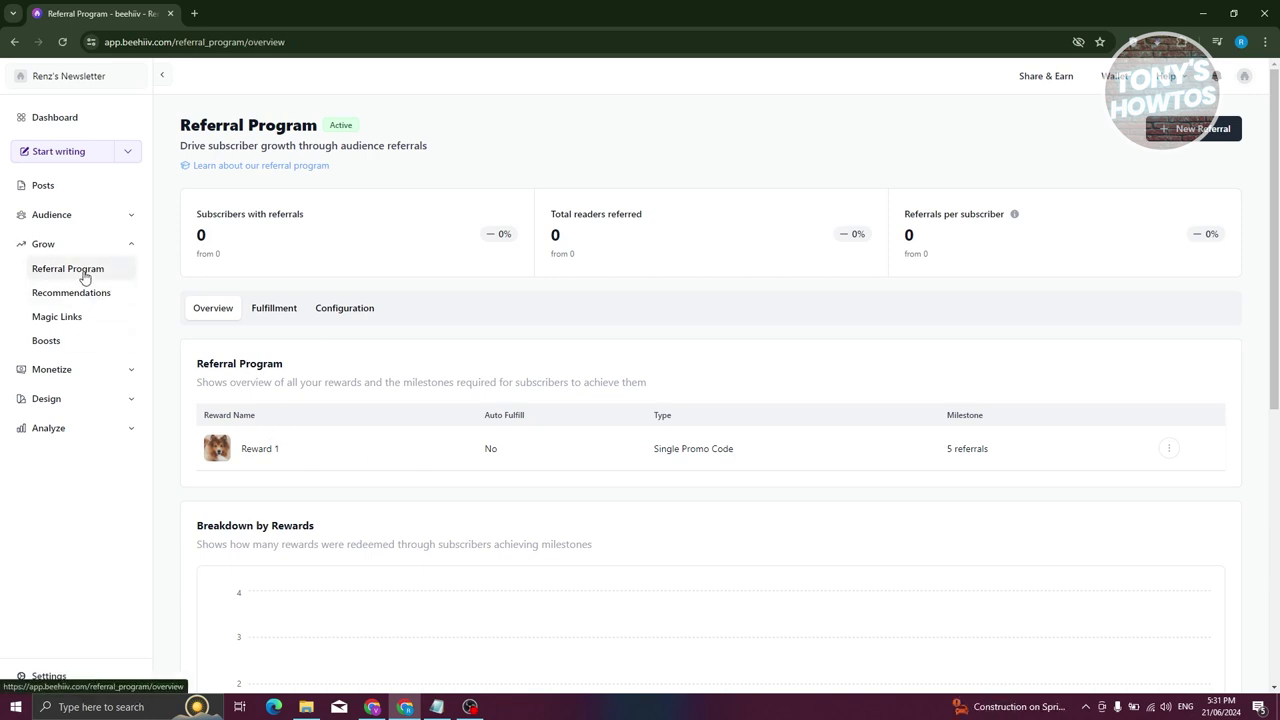
scroll(510, 490, "down", 4)
scroll(518, 448, "up", 5)
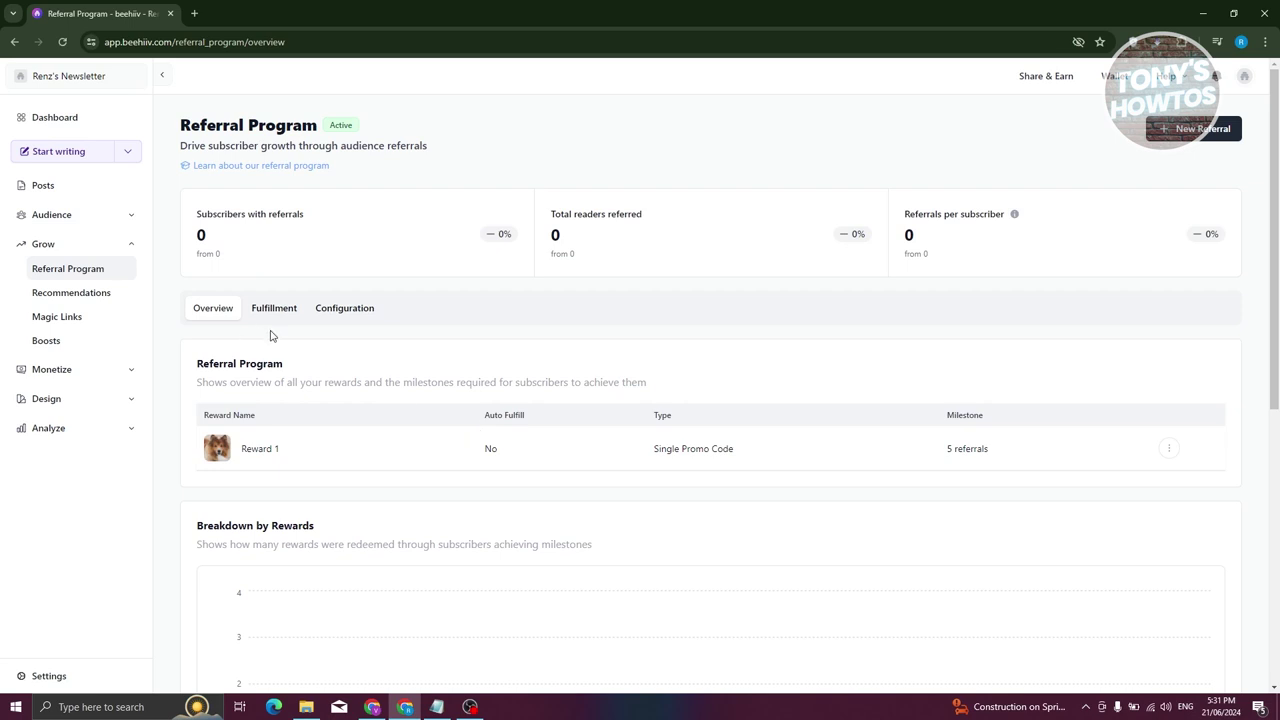
left_click(276, 310)
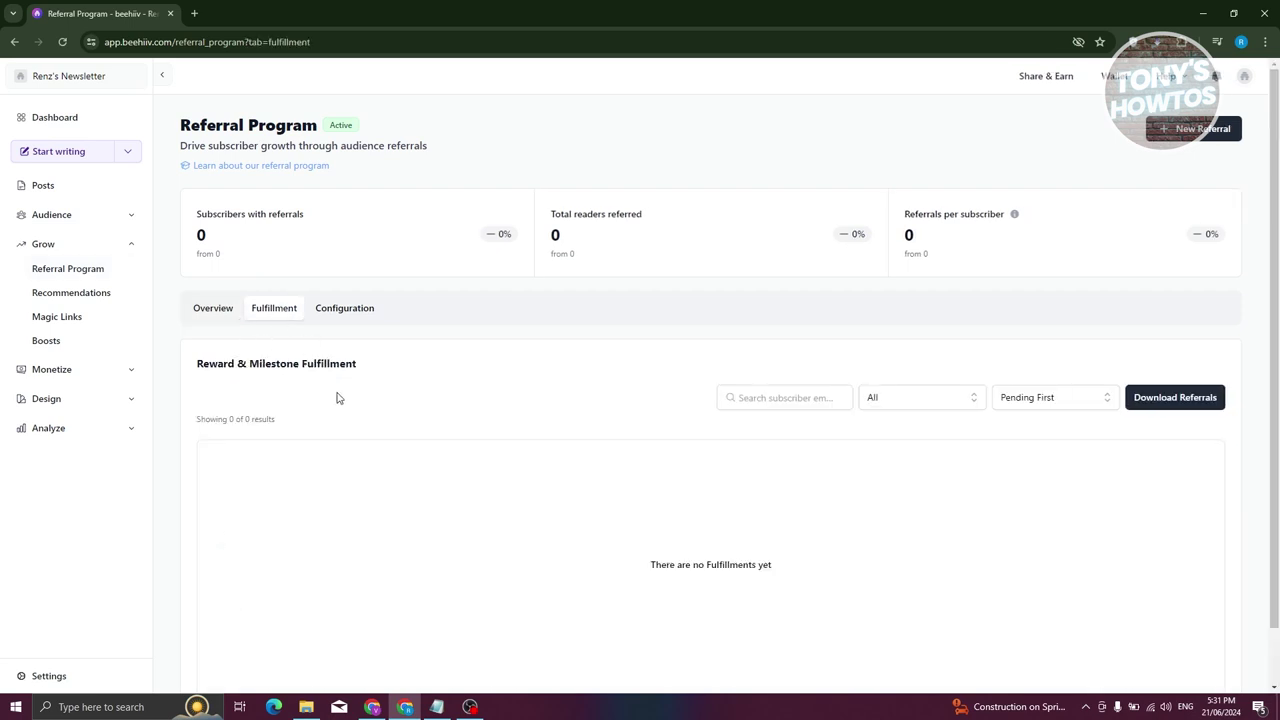
scroll(400, 388, "down", 1)
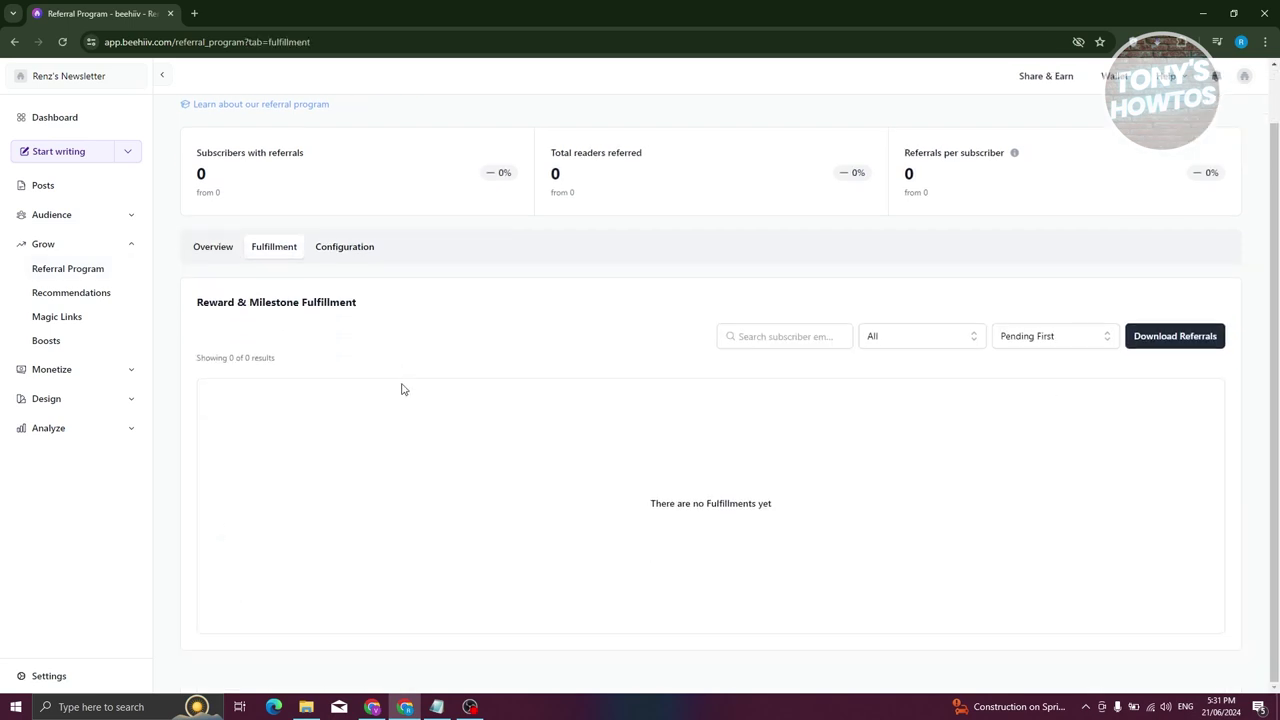
left_click(350, 250)
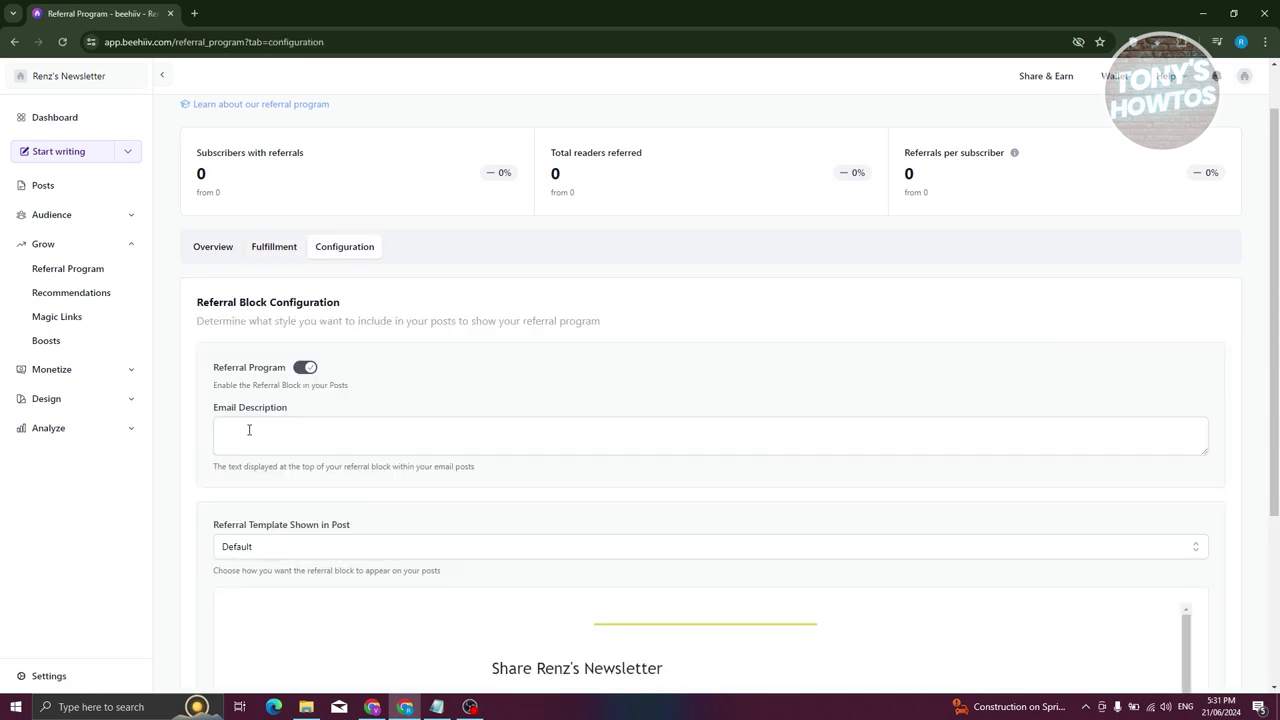
Toggle the referral block in posts off and back on, leaving it enabled
left_click(306, 367)
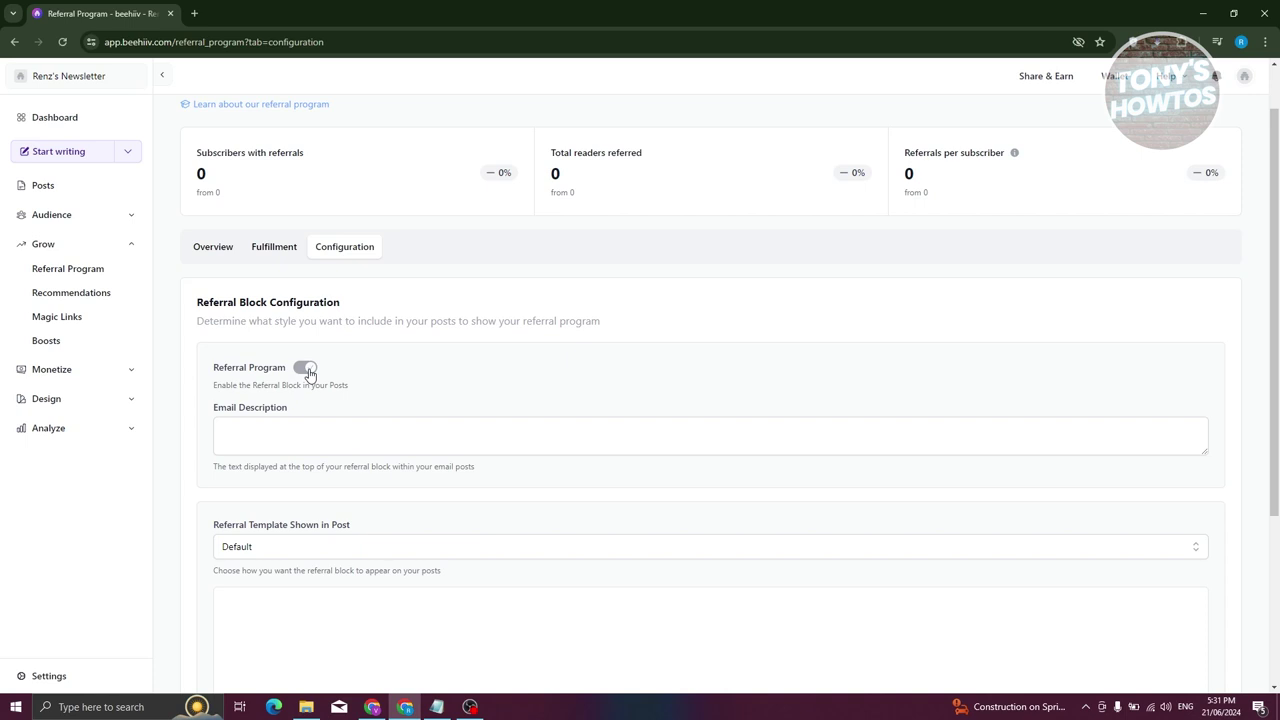
left_click(308, 369)
scroll(330, 372, "down", 2)
Keep the Default referral template and review its preview with the share link
left_click(300, 228)
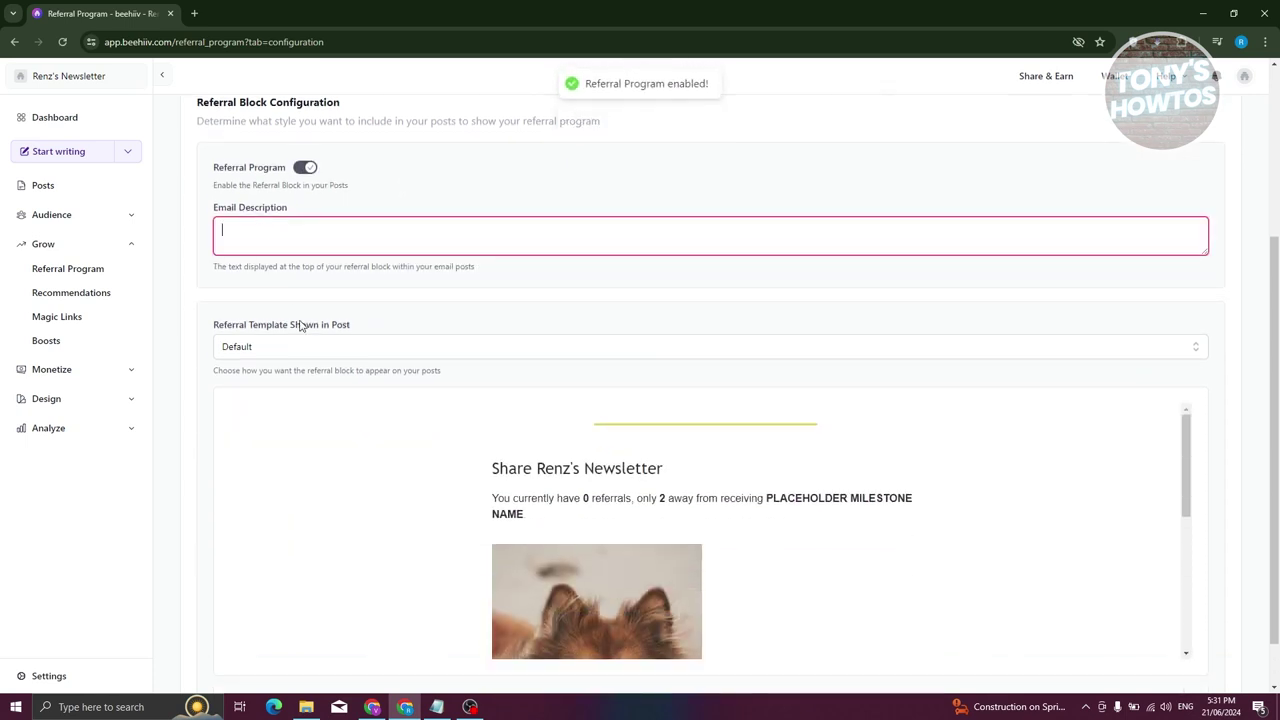
left_click(273, 350)
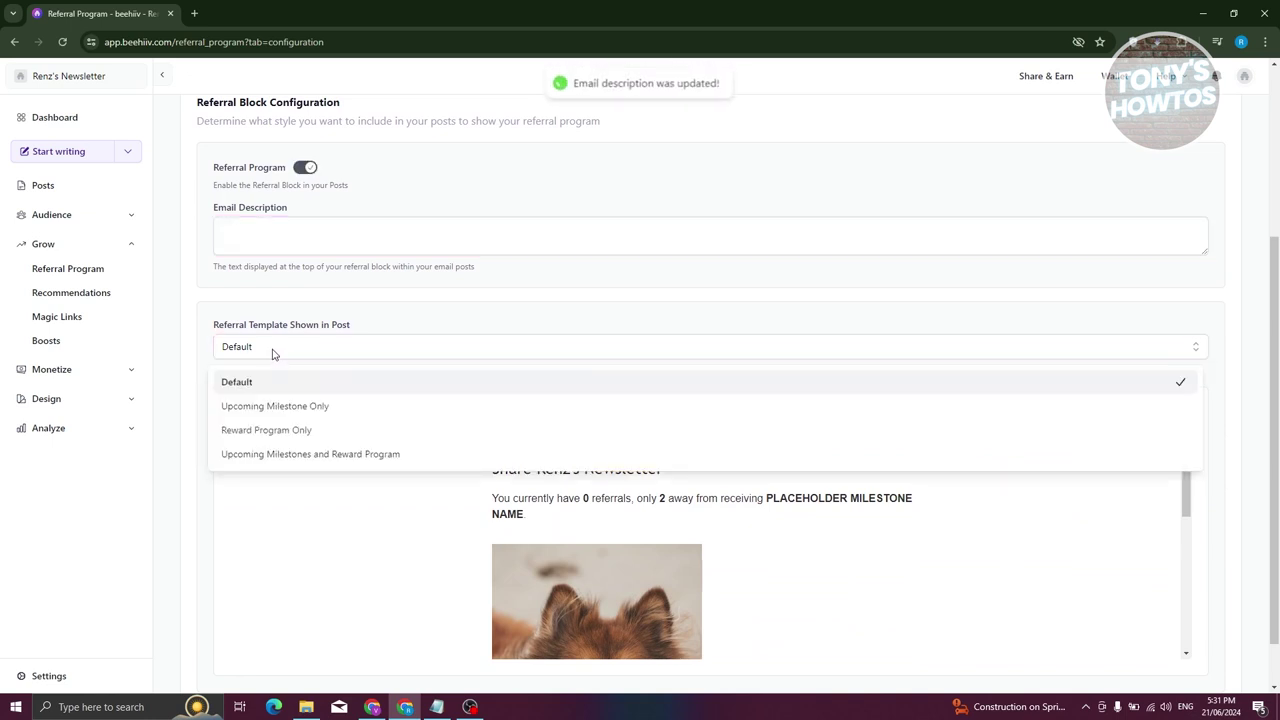
left_click(170, 428)
scroll(263, 583, "down", 5)
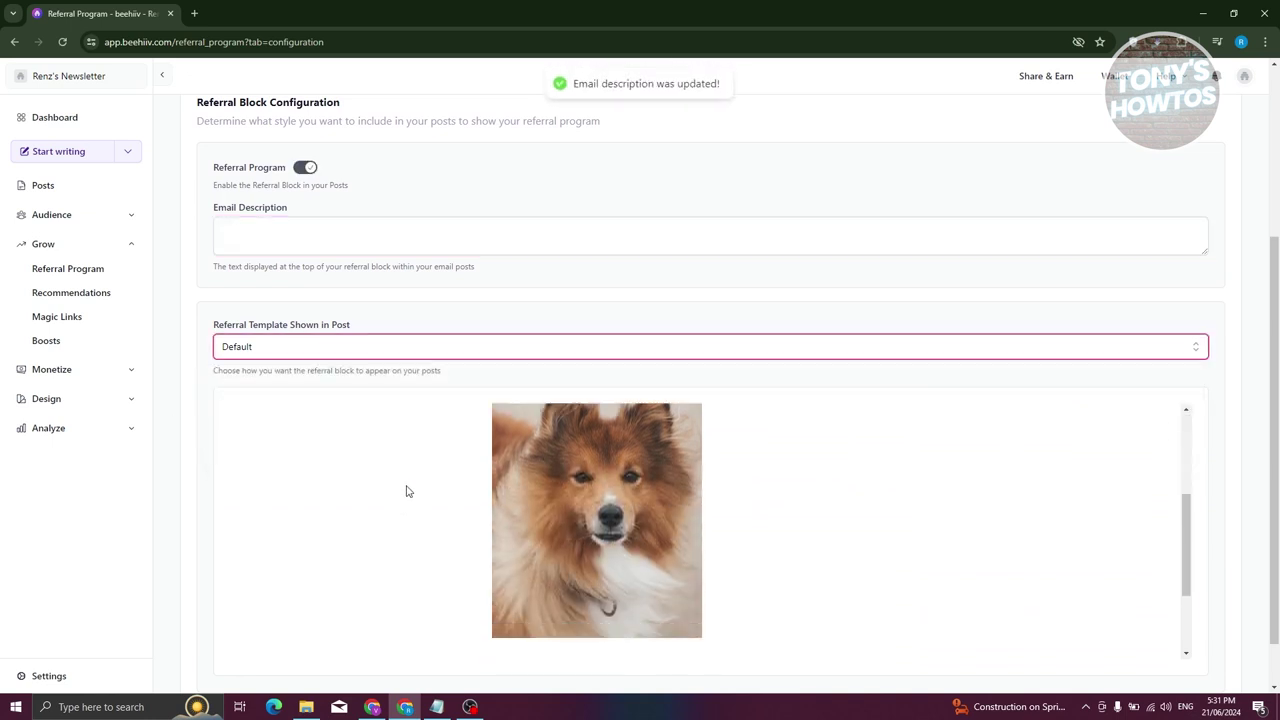
scroll(1243, 534, "down", 1)
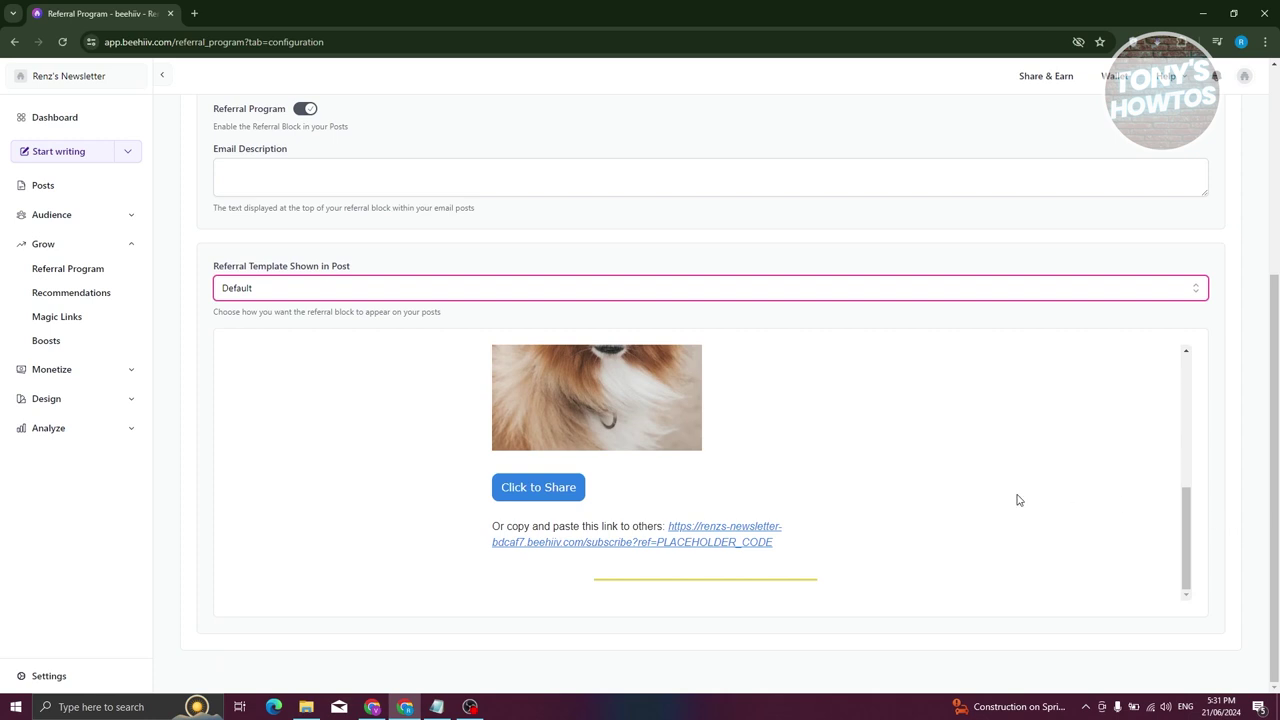
scroll(585, 540, "up", 3)
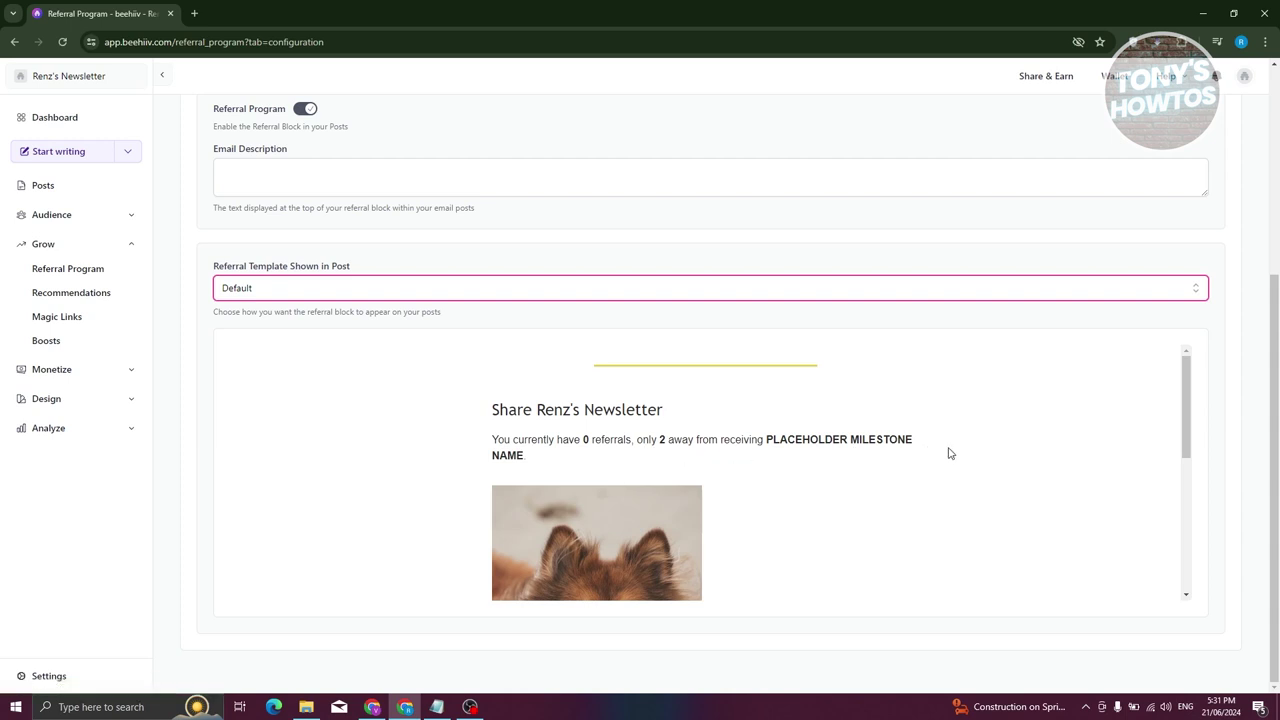
scroll(1018, 456, "down", 1)
scroll(1030, 460, "down", 2)
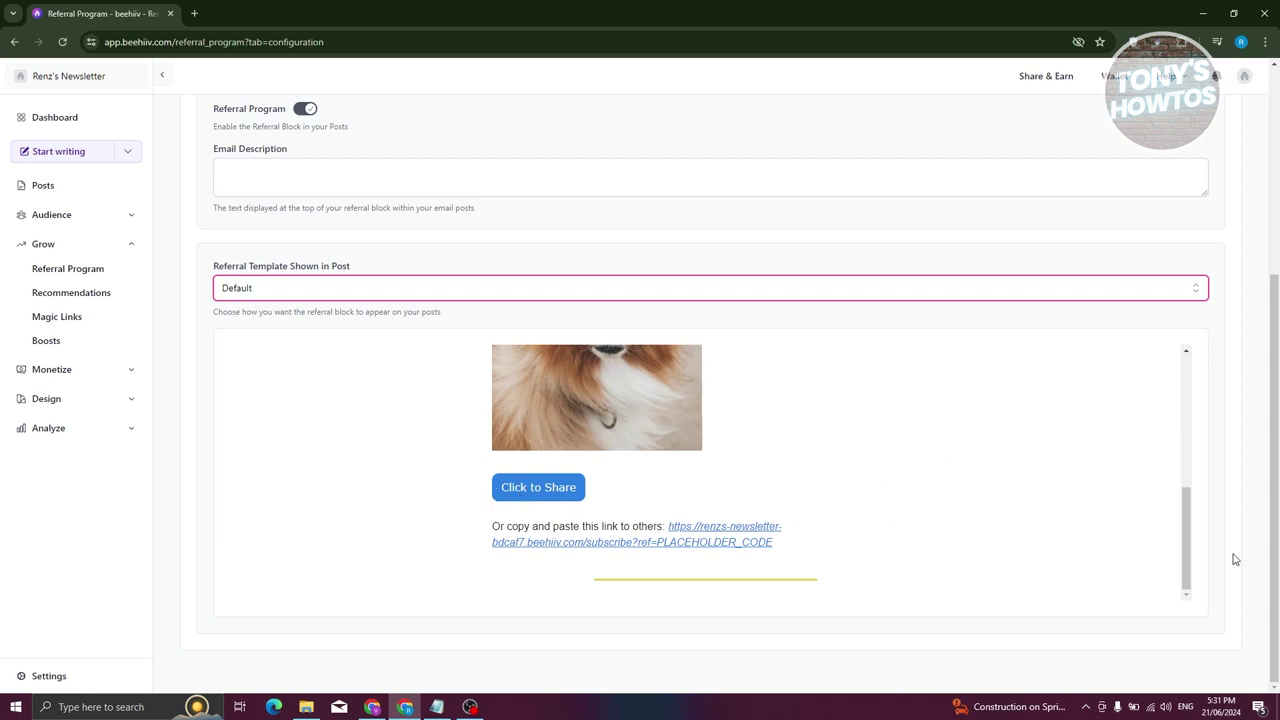
scroll(1243, 540, "up", 3)
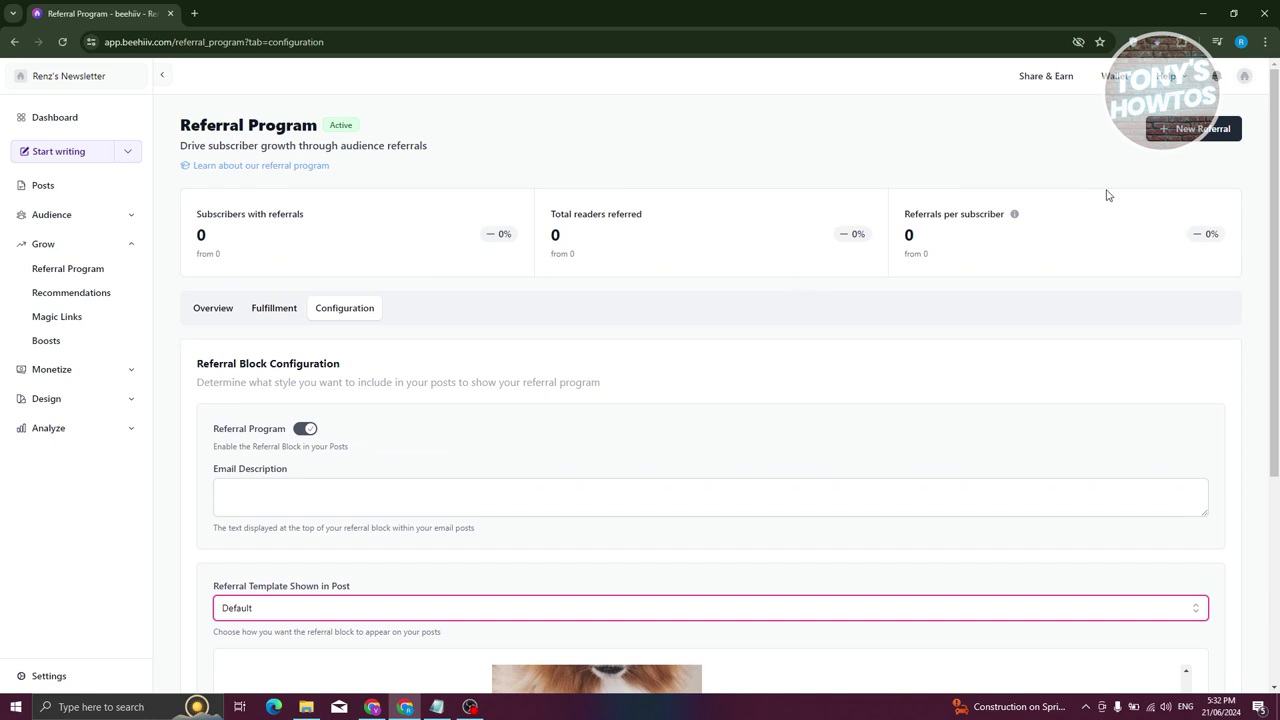
Start another referral reward, then abandon the form without saving it
left_click(1190, 128)
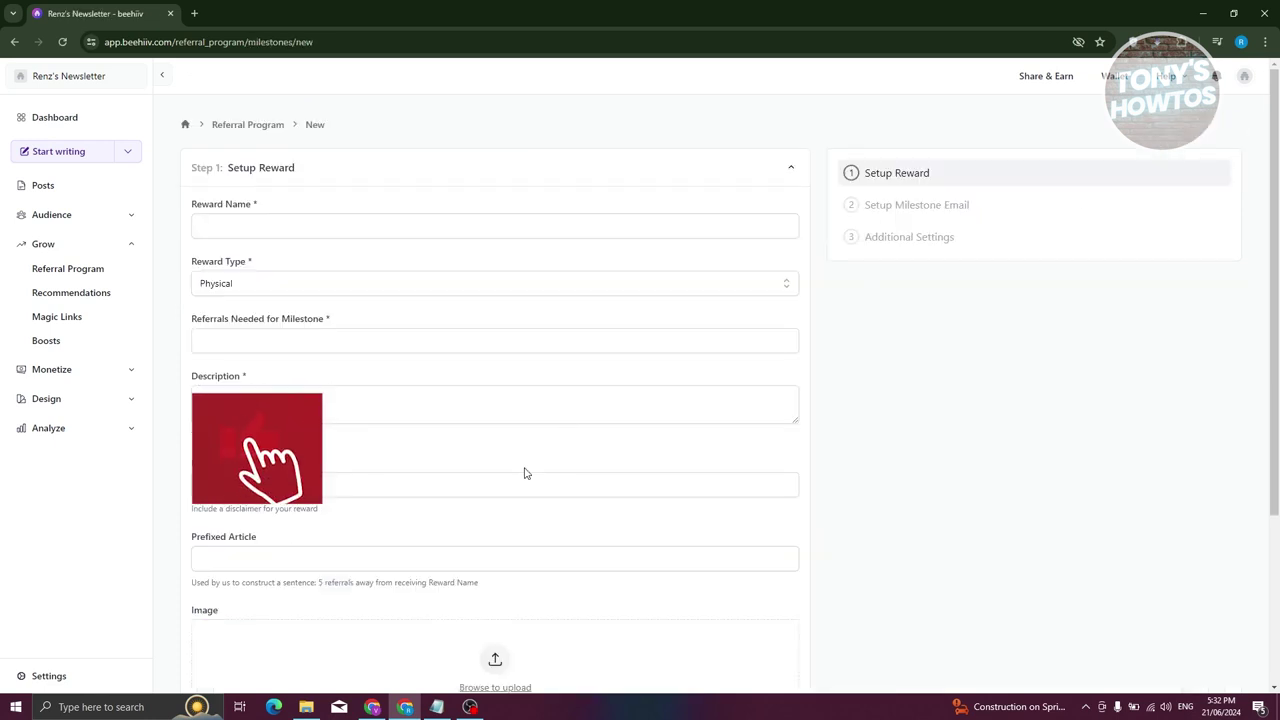
left_click(244, 226)
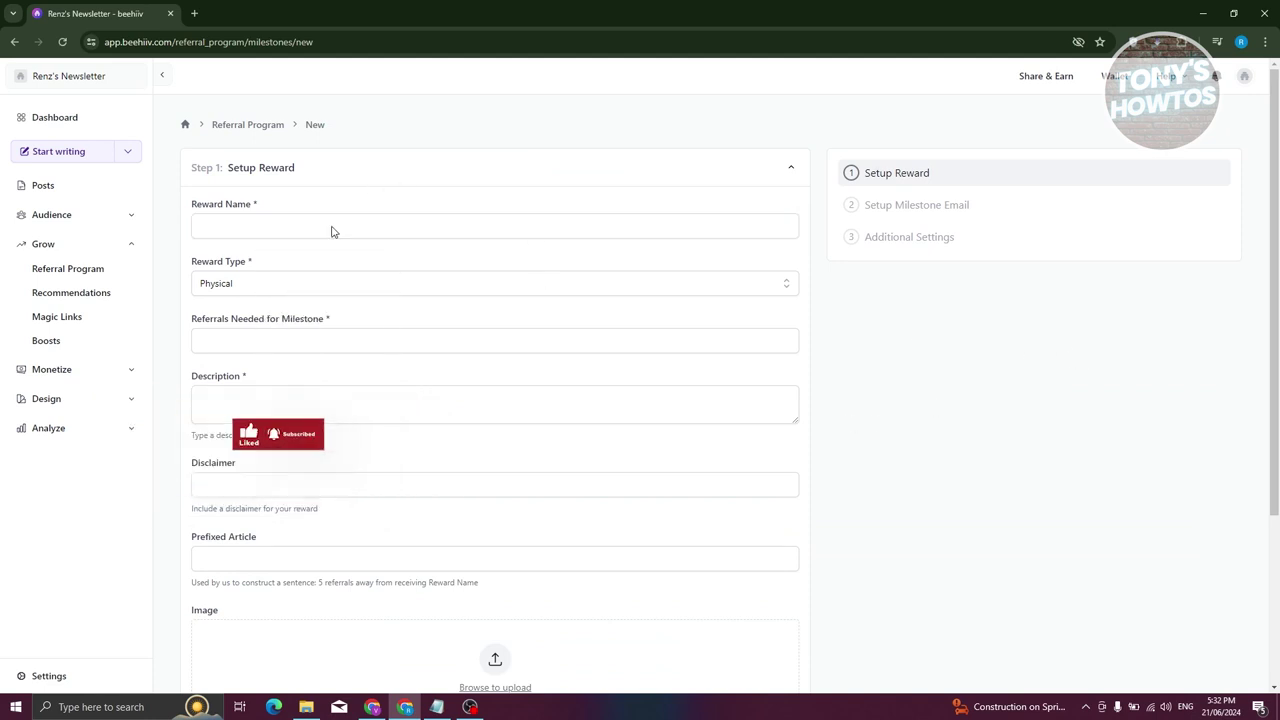
left_click(90, 269)
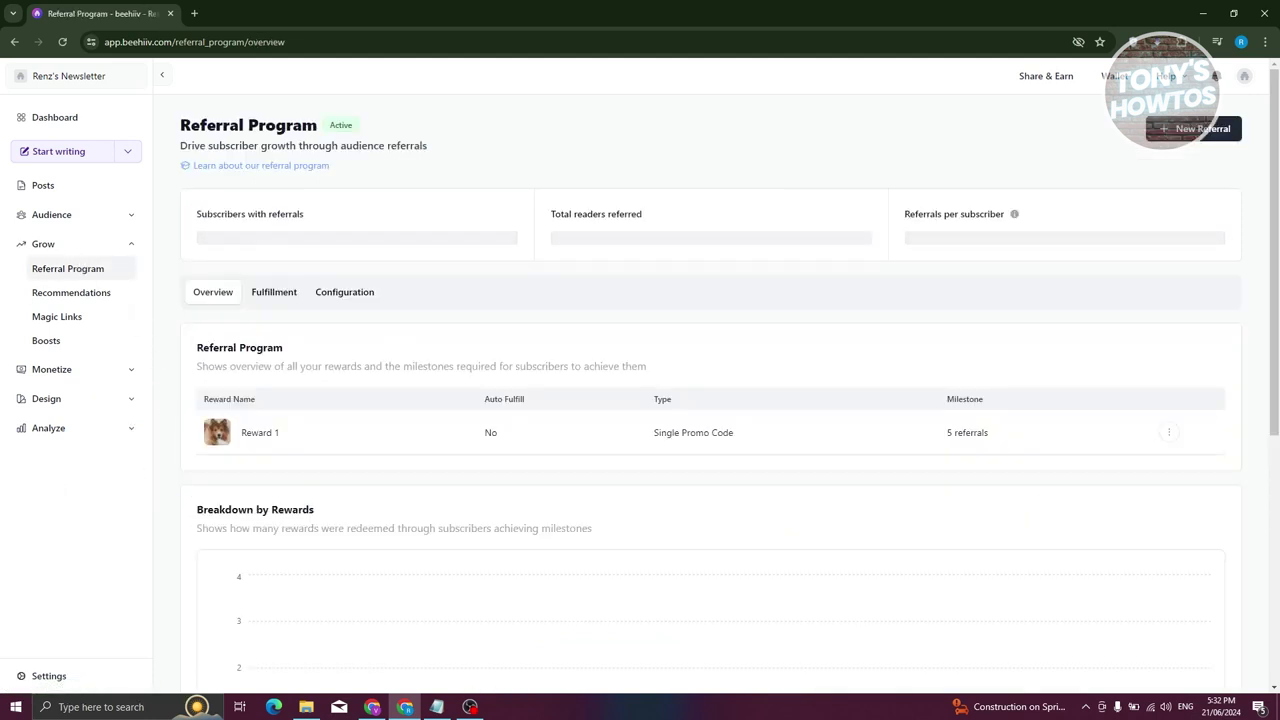
Return to the referral block configuration and start writing a new post
left_click(344, 291)
scroll(903, 234, "down", 5)
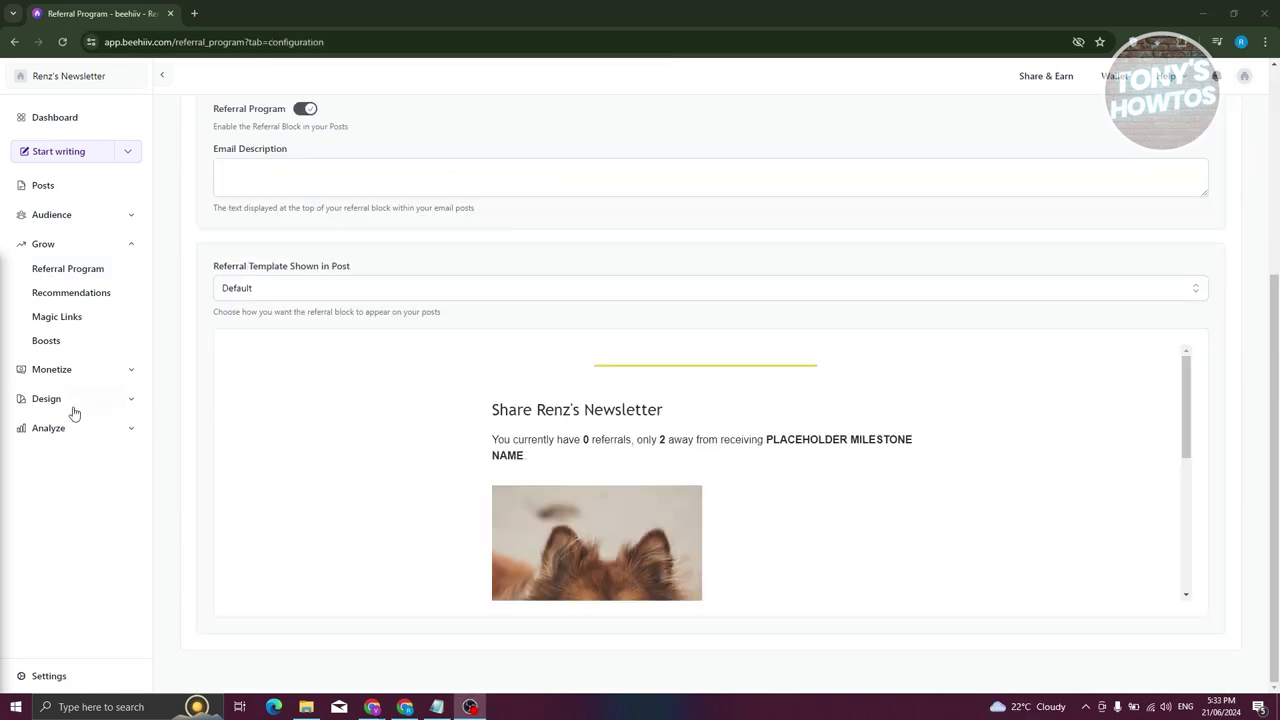
left_click(89, 157)
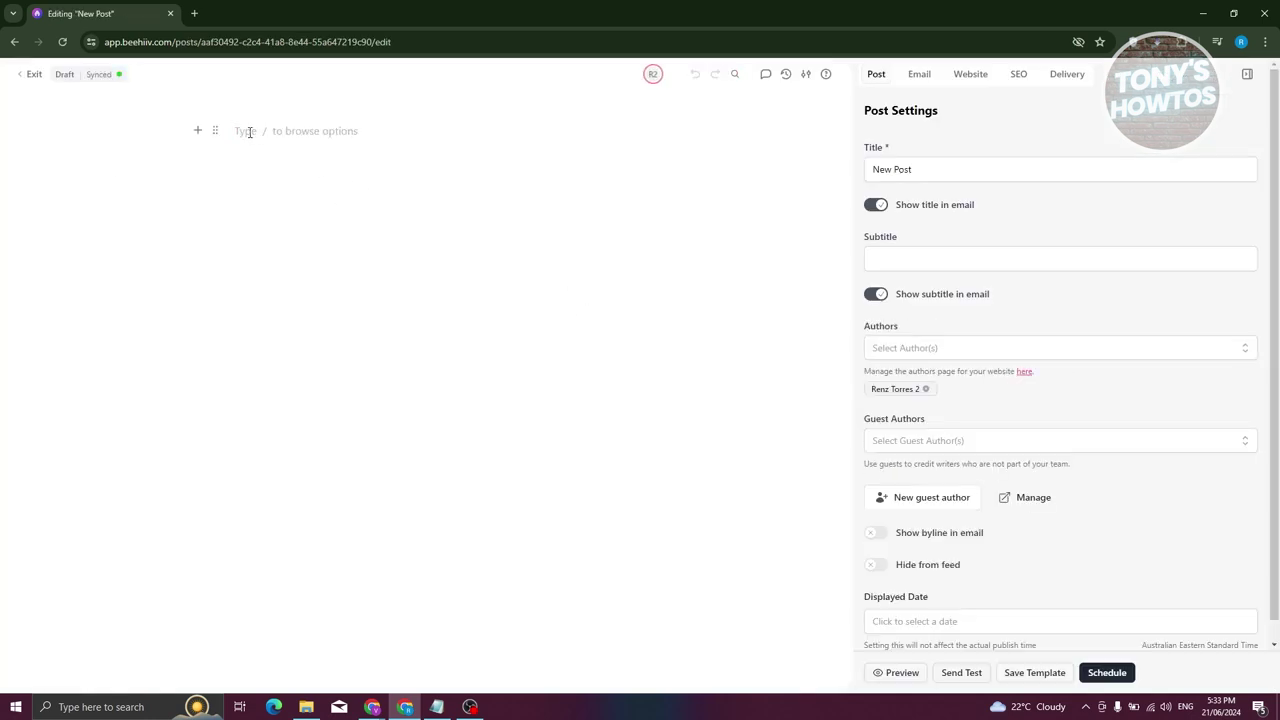
Insert the Referral Program block via /REFE and add an empty paragraph above it
type("/REFER")
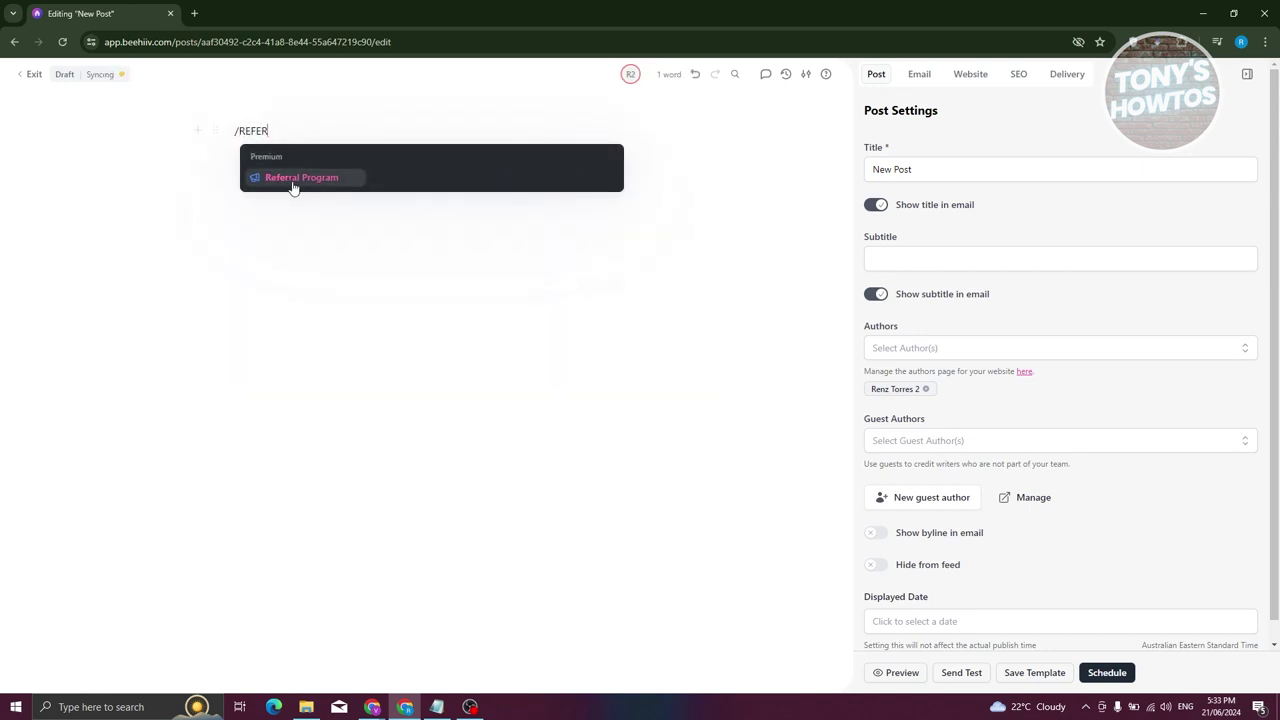
left_click(291, 180)
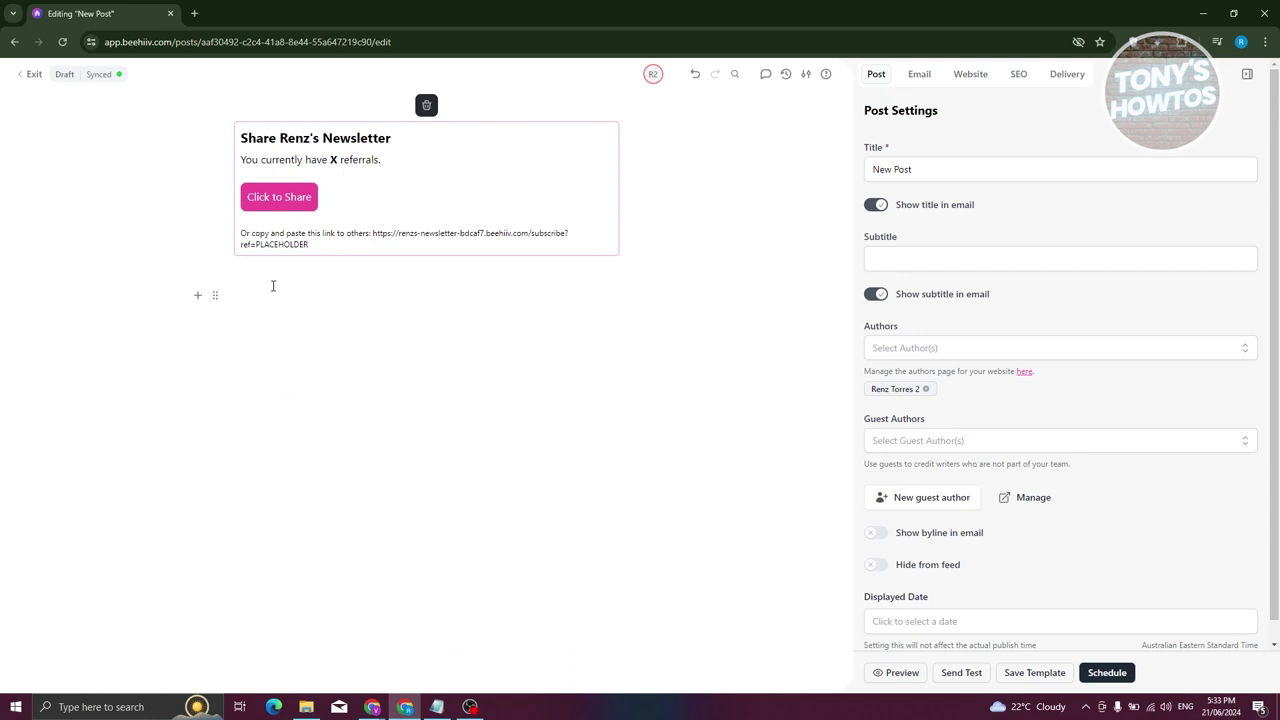
left_click(371, 300)
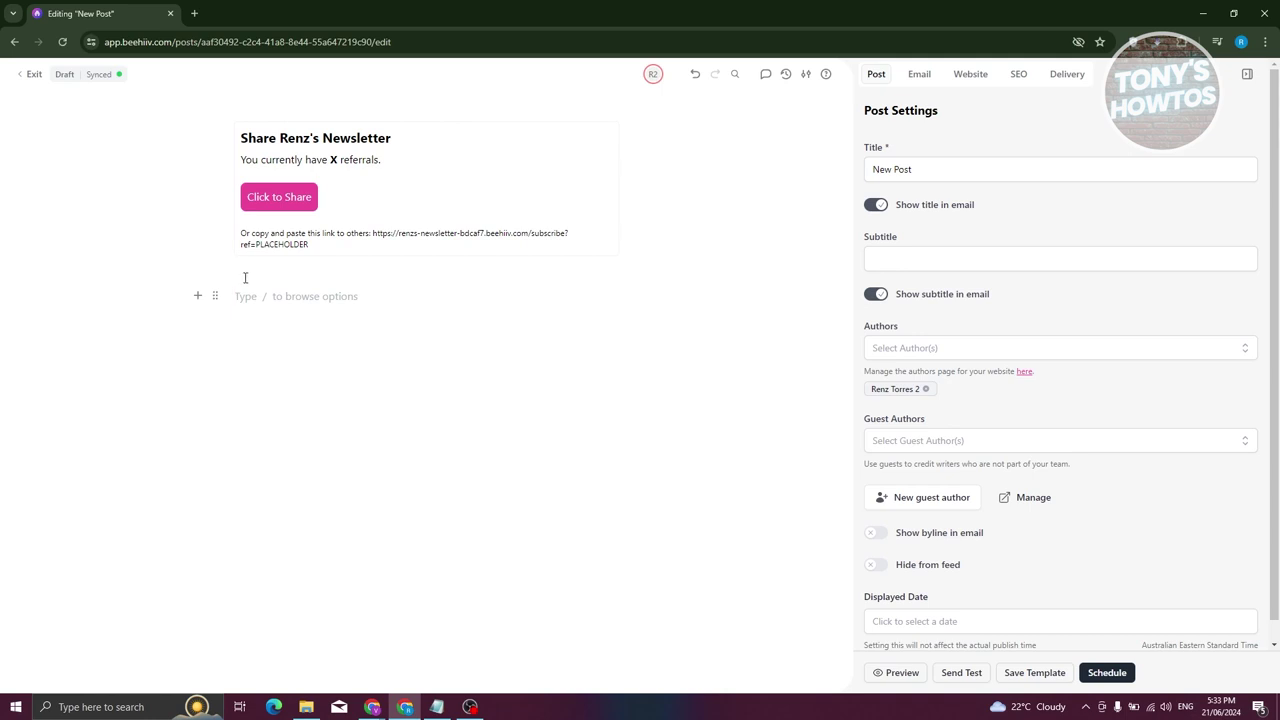
left_click(232, 133)
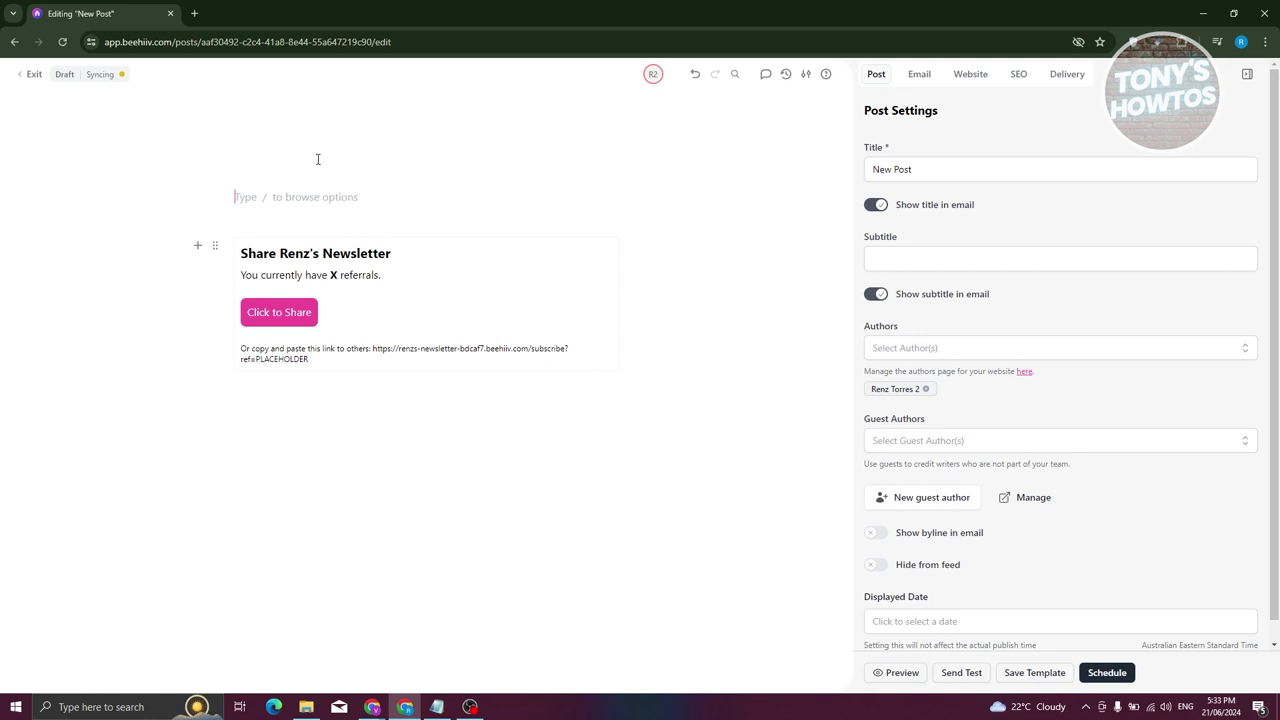
left_click(269, 197)
Test the block's Click to Share link, then return to the New Post editor
left_click(298, 314)
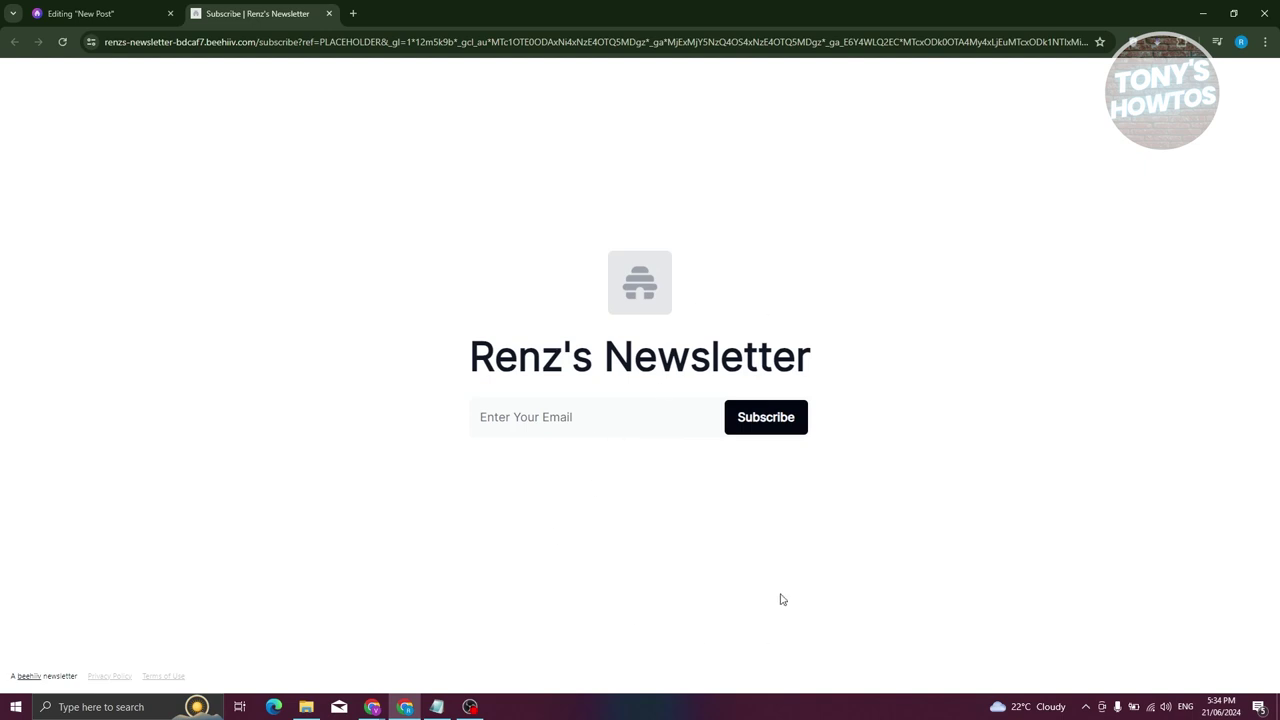
left_click(136, 24)
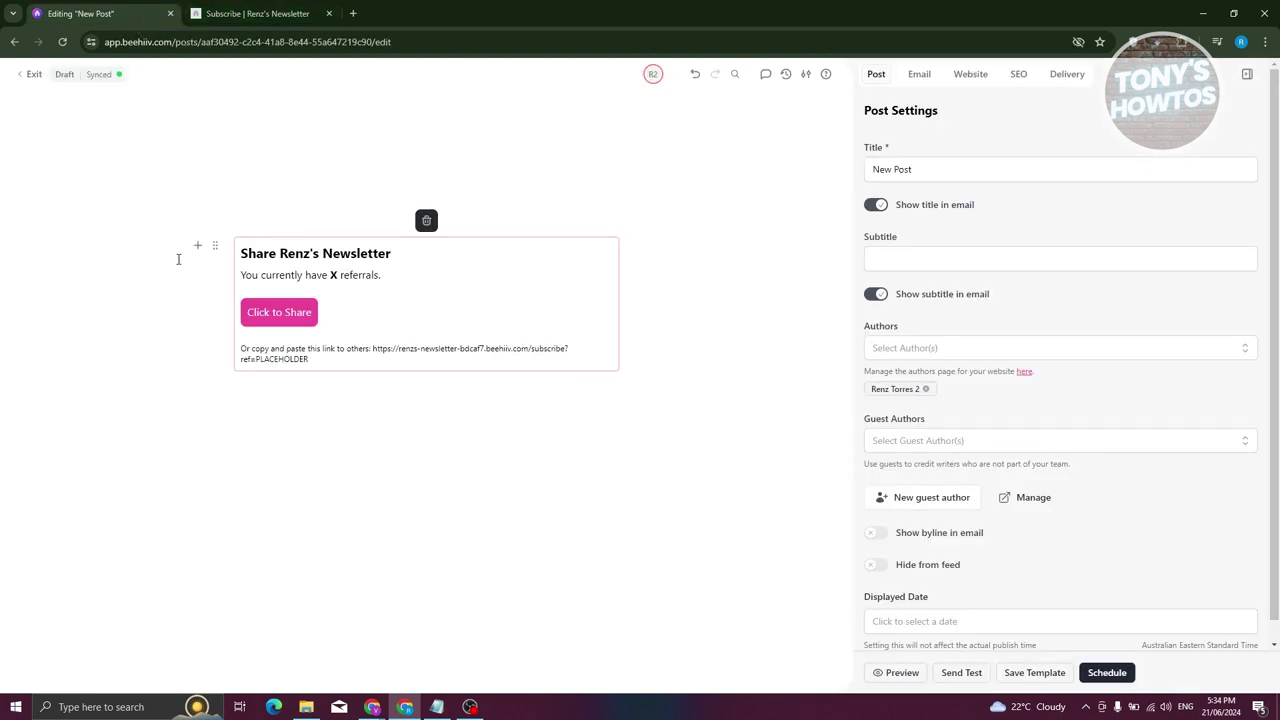